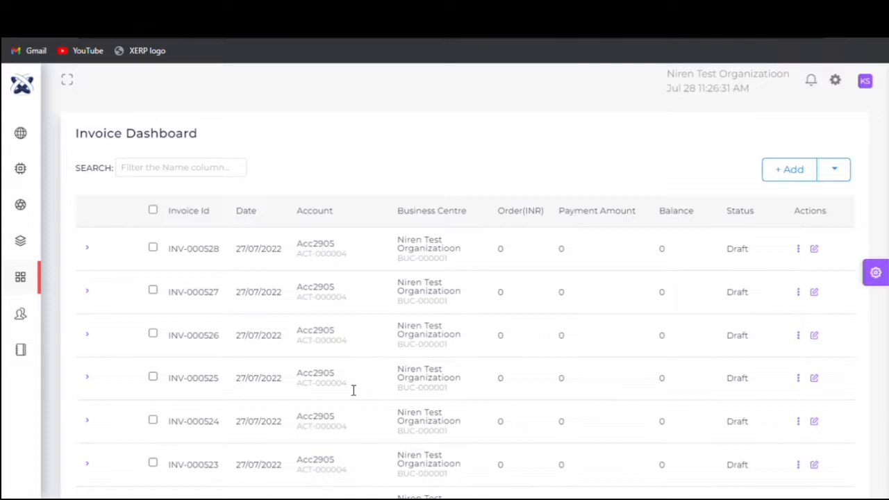
# Add a new invoice and select Niren Test Organizatioon (BUC-000001) as its business centre
pyautogui.click(783, 175)
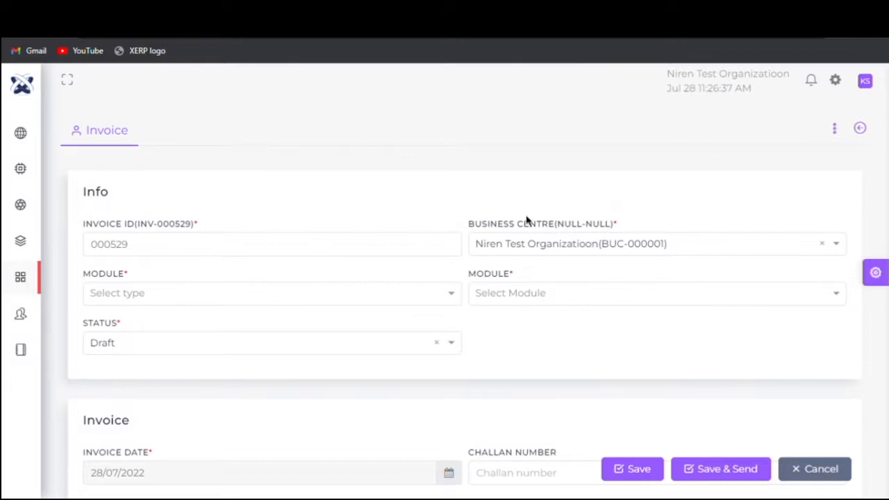
pyautogui.click(570, 252)
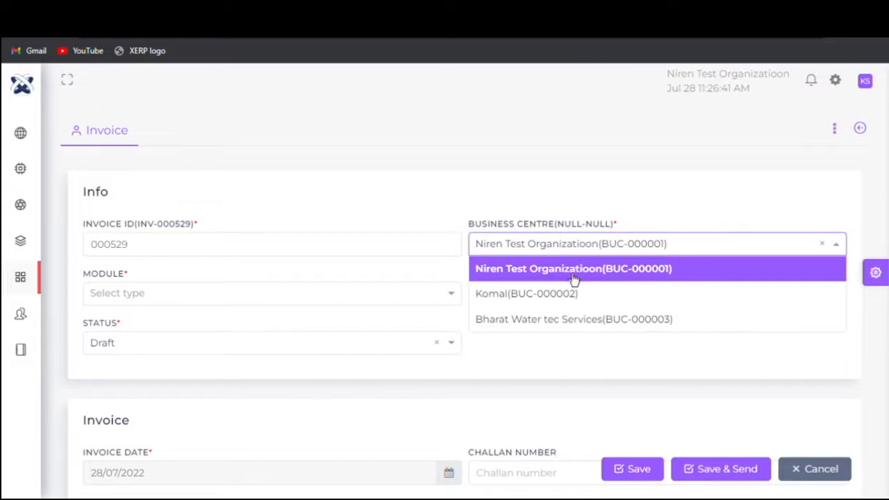
pyautogui.click(566, 267)
# Set the invoice module to Account and select the customer account two entries below McDonalds
pyautogui.scroll(-2, 379, 193)
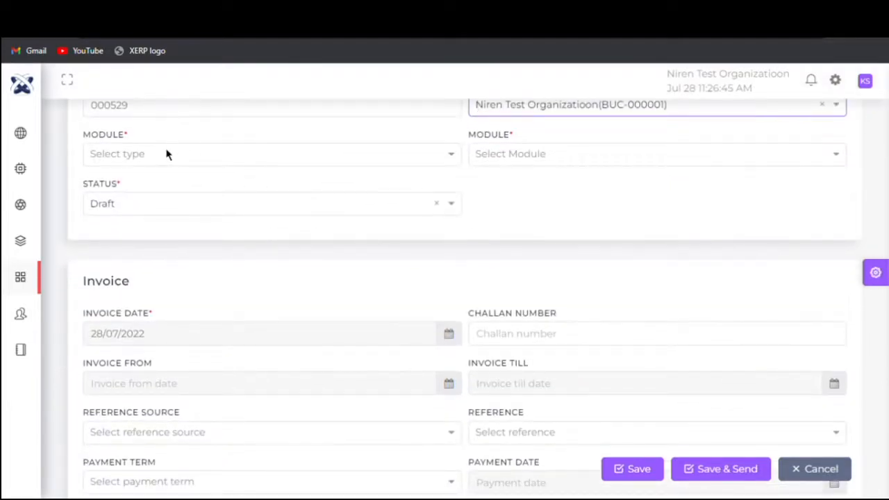
pyautogui.click(167, 155)
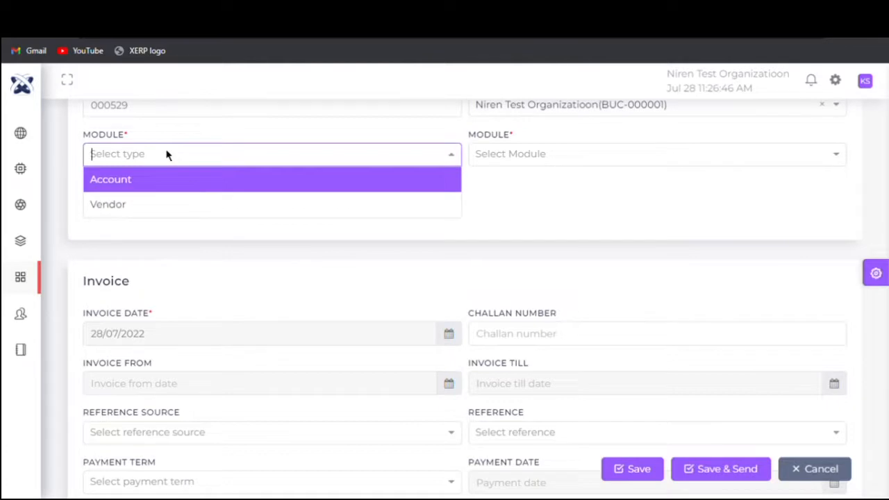
pyautogui.click(166, 188)
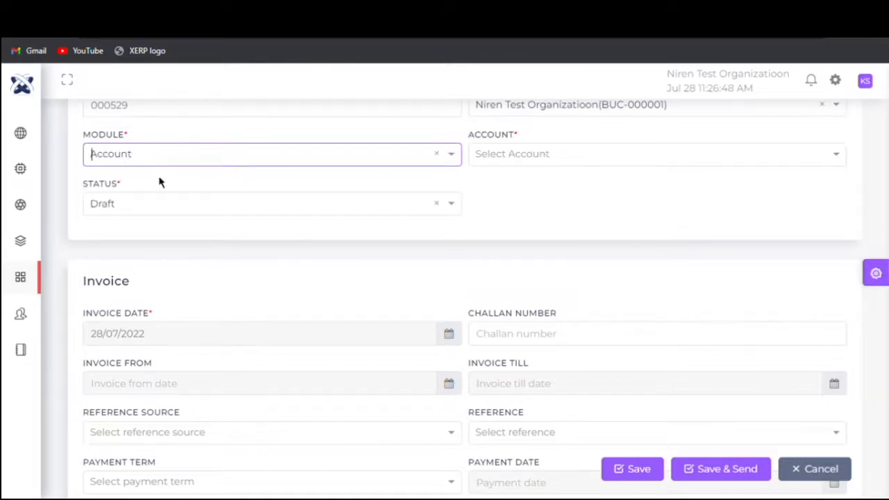
pyautogui.click(504, 154)
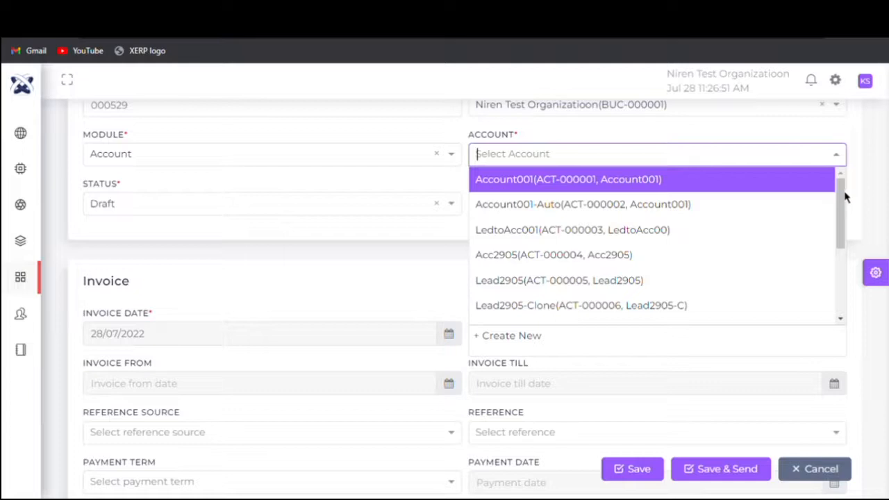
pyautogui.moveTo(840, 199); pyautogui.dragTo(840, 278)
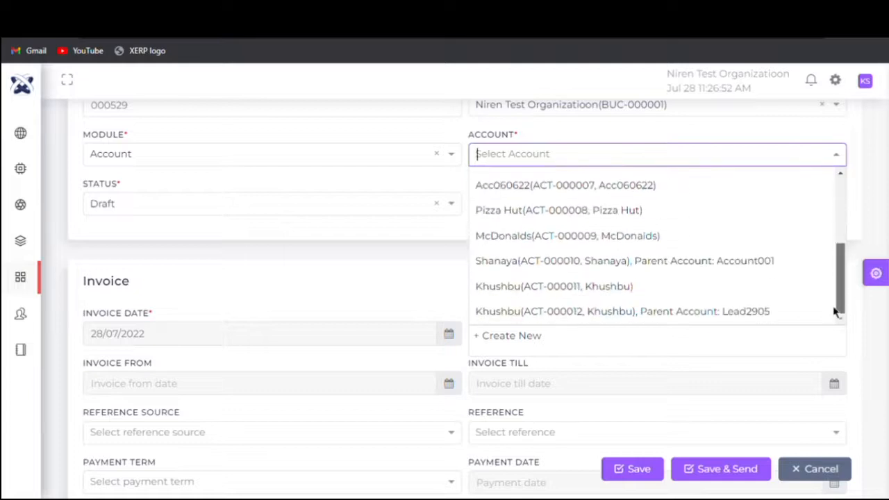
pyautogui.click(717, 288)
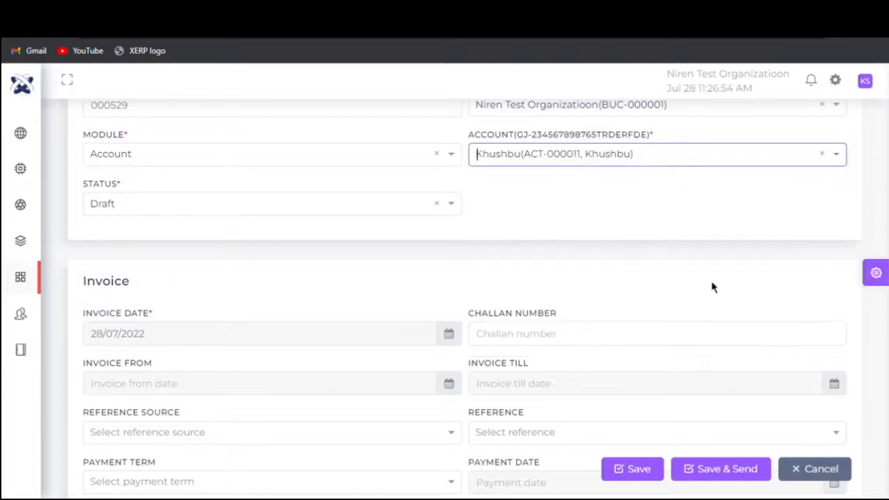
# Choose Draft as the invoice status and enter 12345 as the challan number
pyautogui.click(157, 205)
pyautogui.click(159, 231)
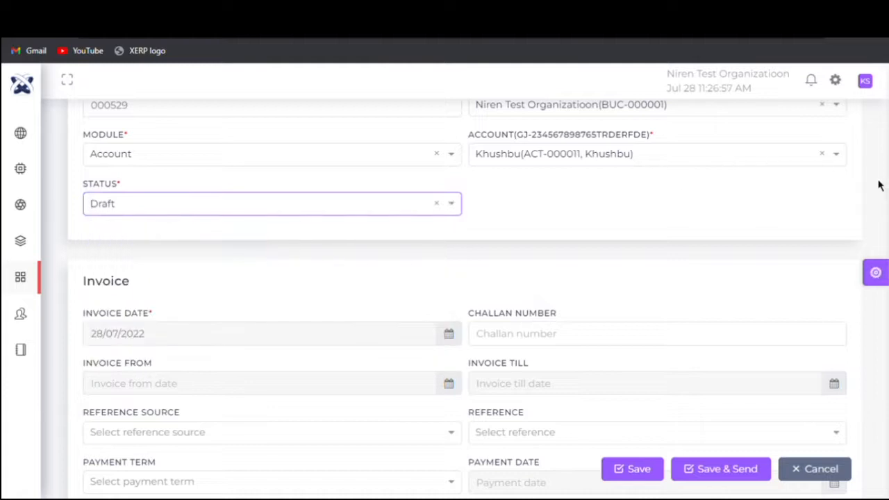
pyautogui.scroll(-3, 458, 299)
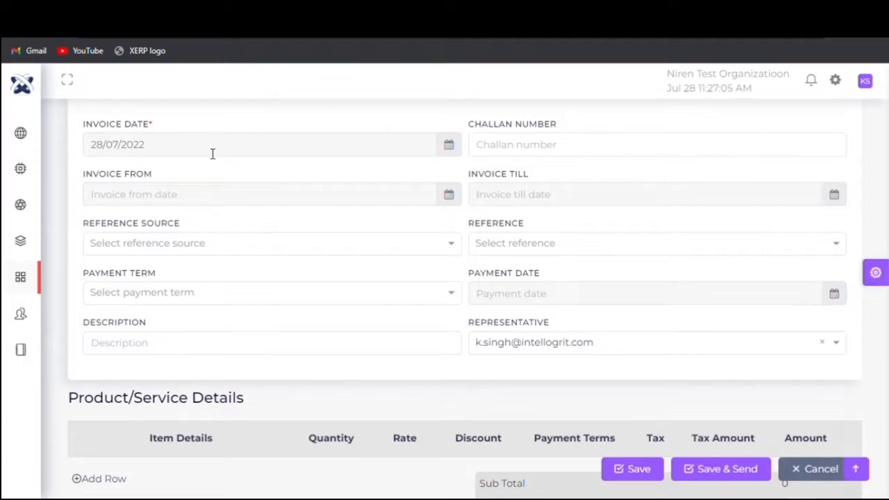
pyautogui.click(498, 156)
pyautogui.write('12345')
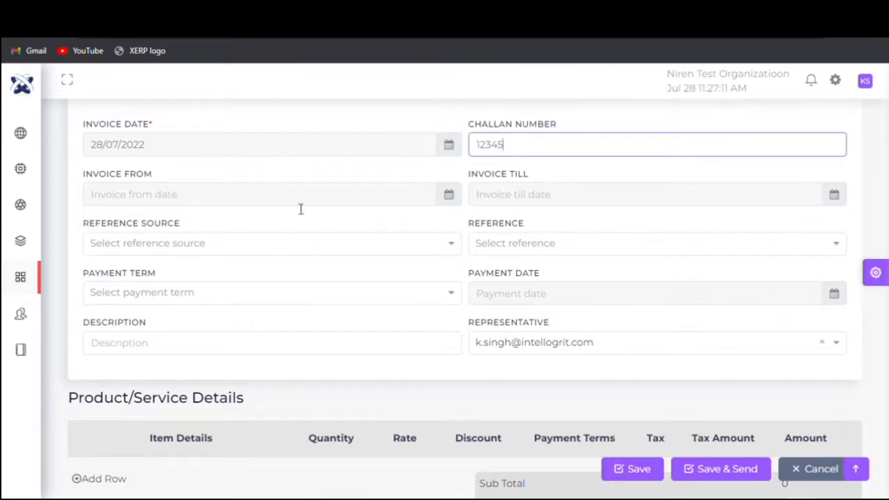
# Set the invoice period from 27/07/2022 till 28/08/2022
pyautogui.click(447, 195)
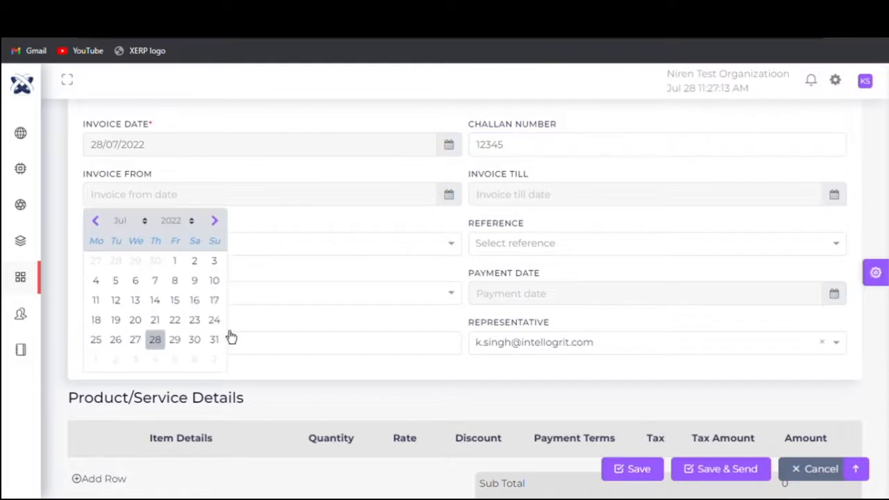
pyautogui.click(136, 340)
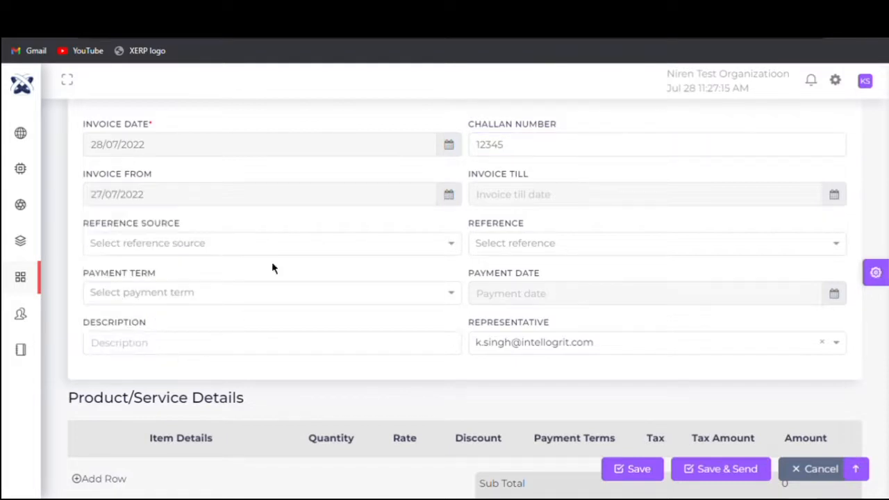
pyautogui.click(837, 197)
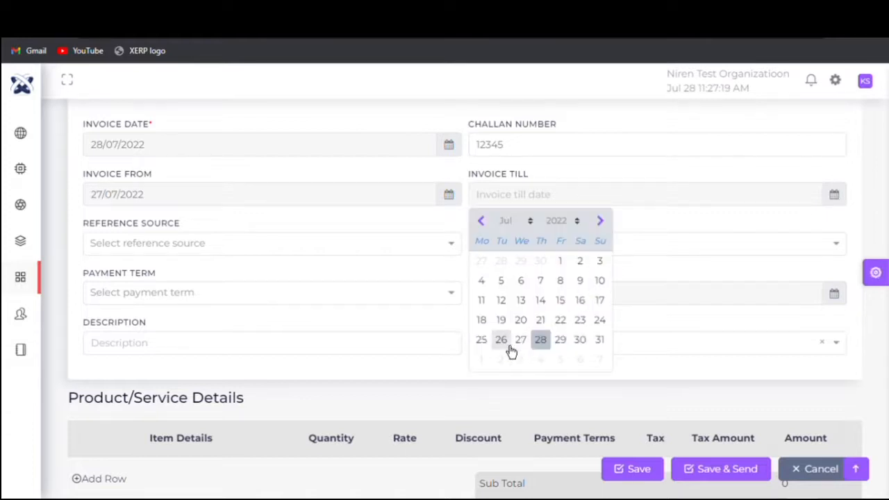
pyautogui.click(540, 342)
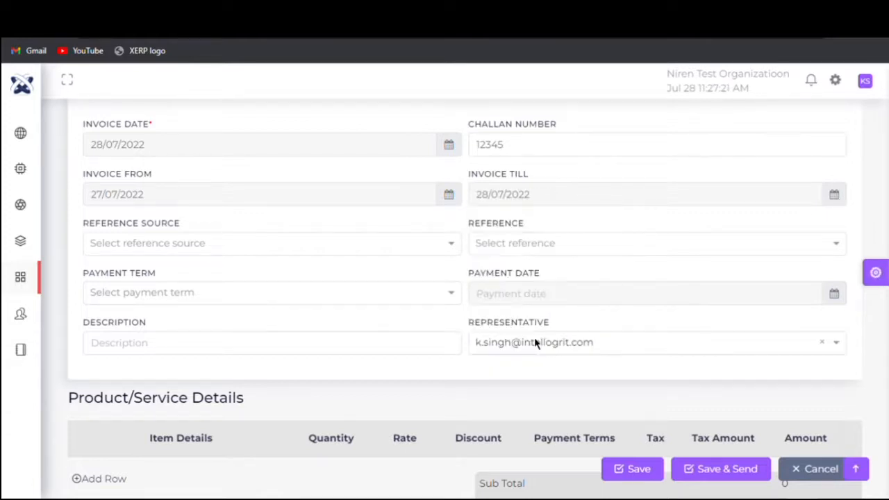
pyautogui.click(836, 206)
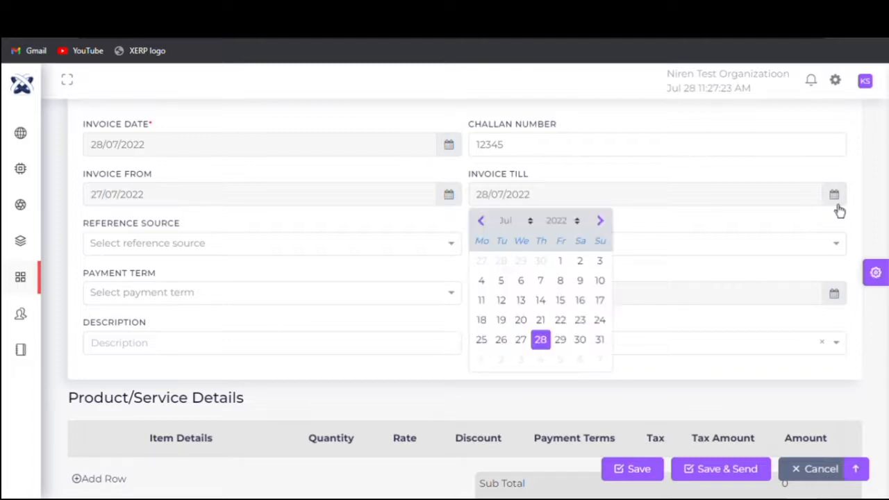
pyautogui.click(505, 221)
pyautogui.click(513, 321)
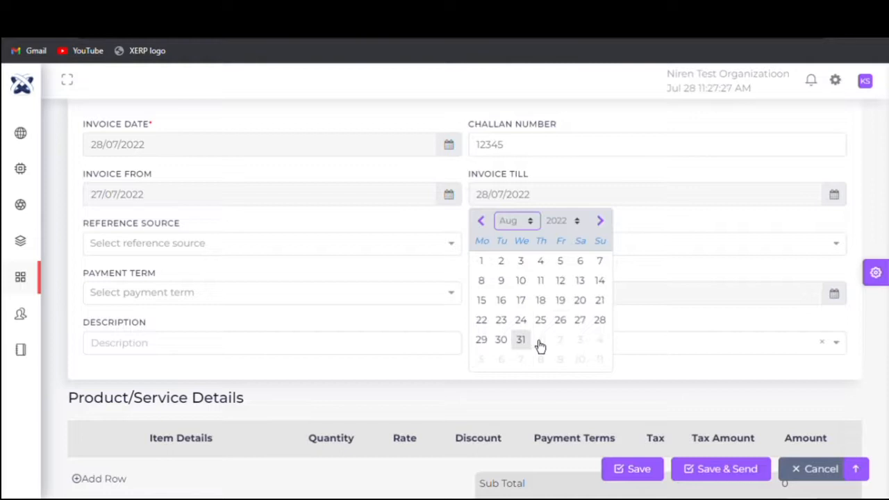
pyautogui.click(607, 327)
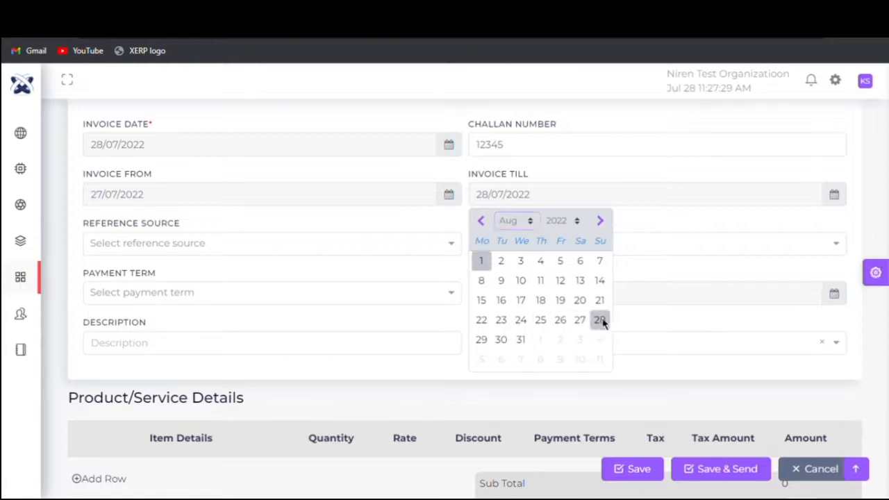
# Set the reference source to Sales Order and select the available sales order as the reference
pyautogui.click(134, 244)
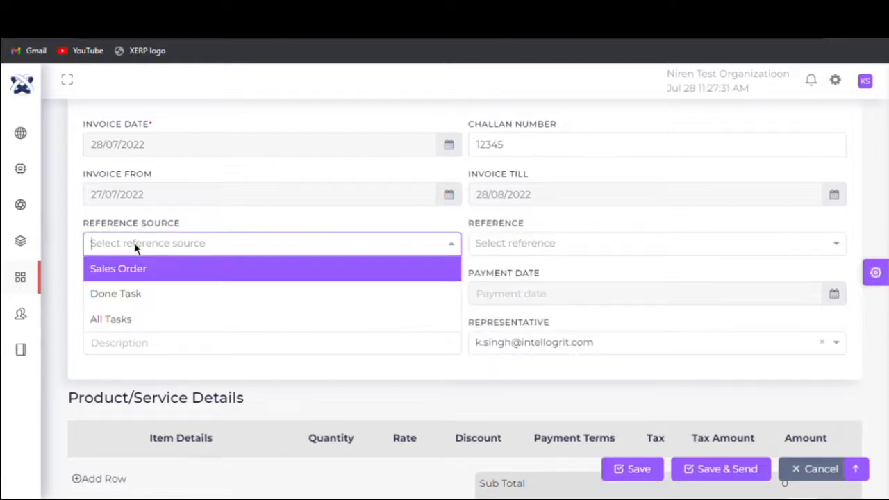
pyautogui.click(139, 269)
pyautogui.click(513, 244)
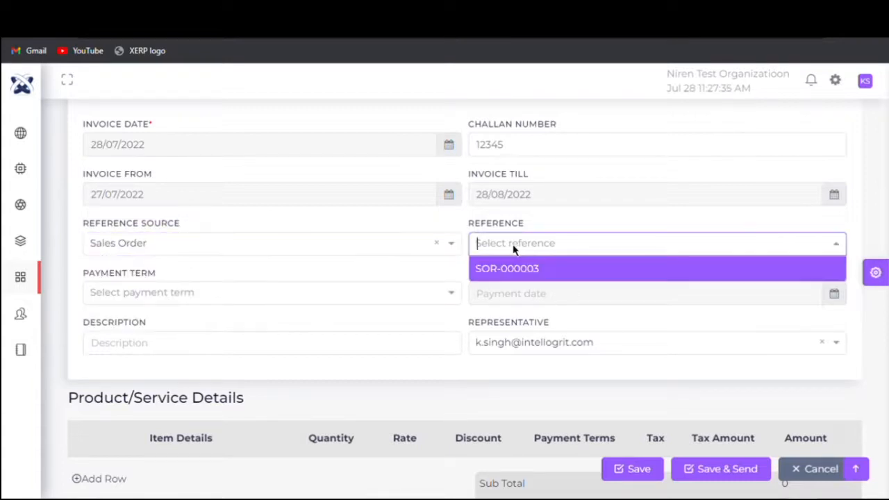
pyautogui.click(512, 272)
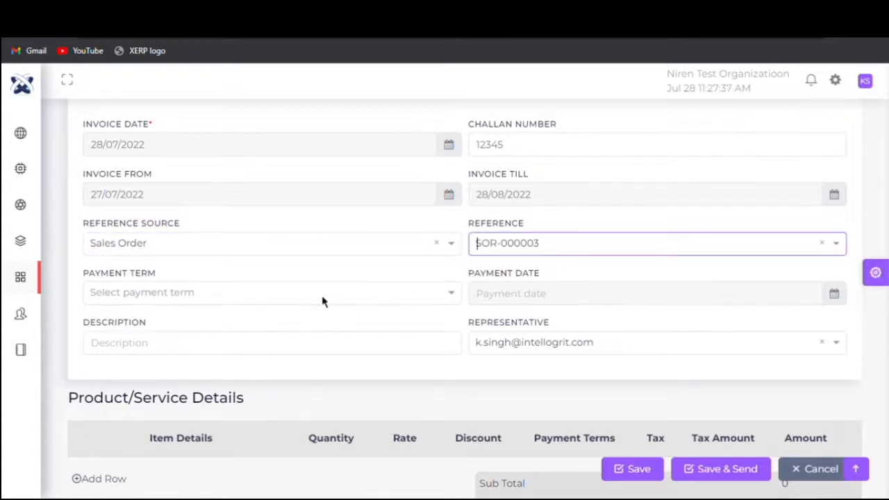
# Set the payment term to Due End of Next Month and enter "des" as the description
pyautogui.click(324, 299)
pyautogui.click(303, 455)
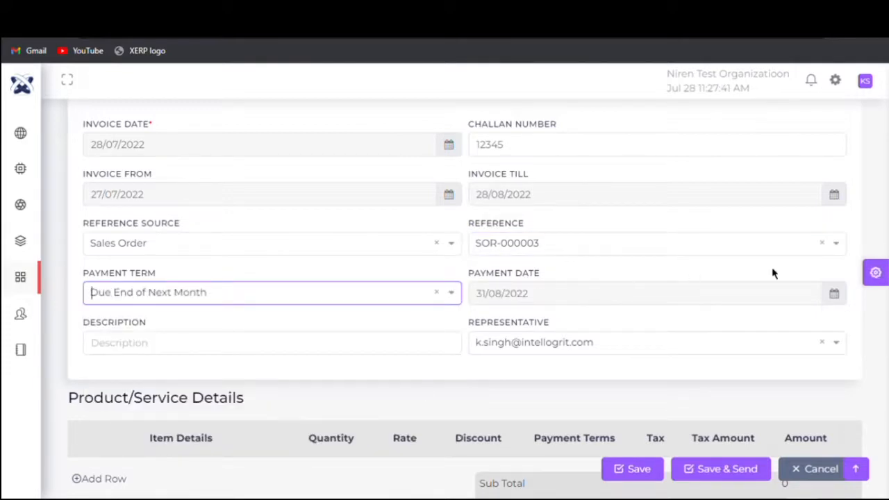
pyautogui.scroll(-3, 771, 270)
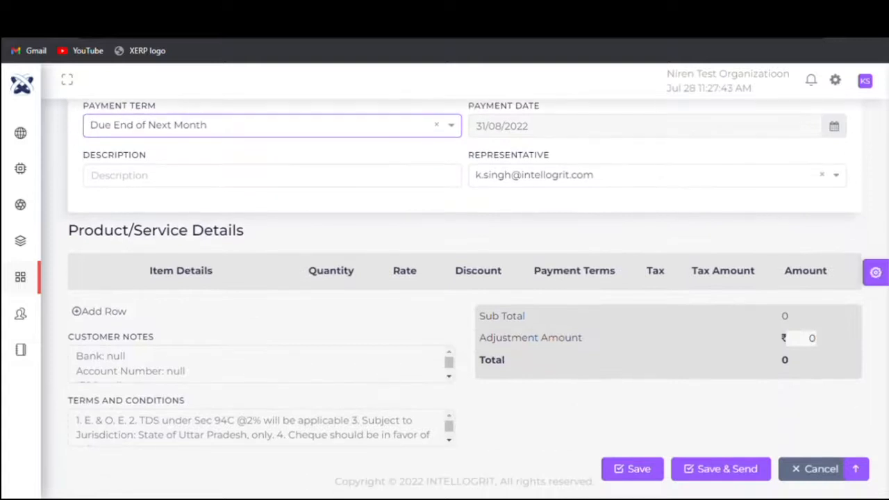
pyautogui.click(187, 190)
pyautogui.write('des')
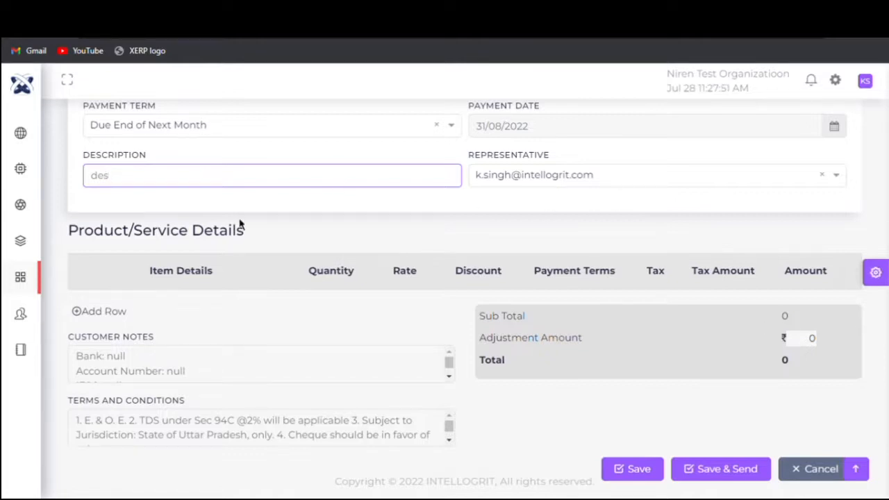
# Add a product row for Pest_Chemical with a quantity of 35
pyautogui.click(97, 311)
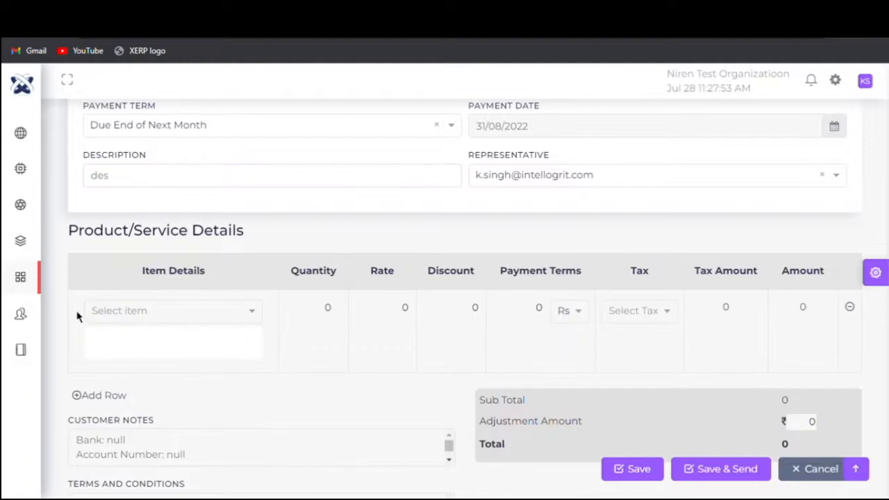
pyautogui.click(170, 312)
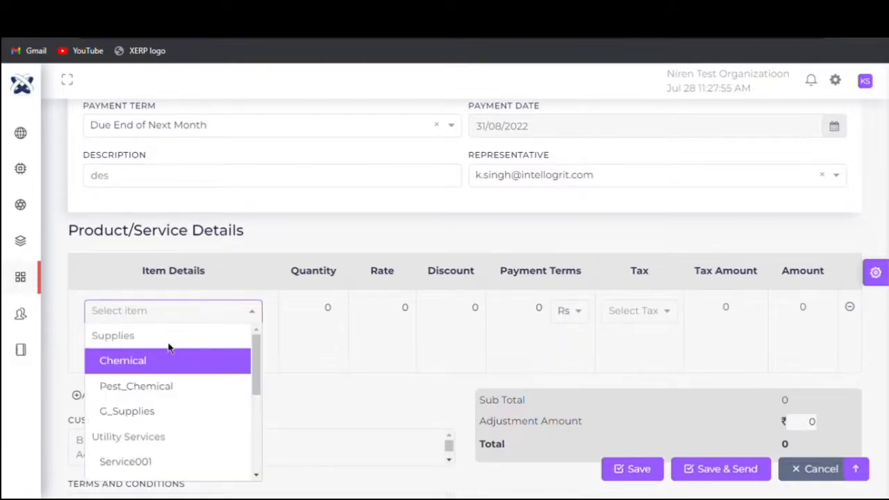
pyautogui.click(181, 389)
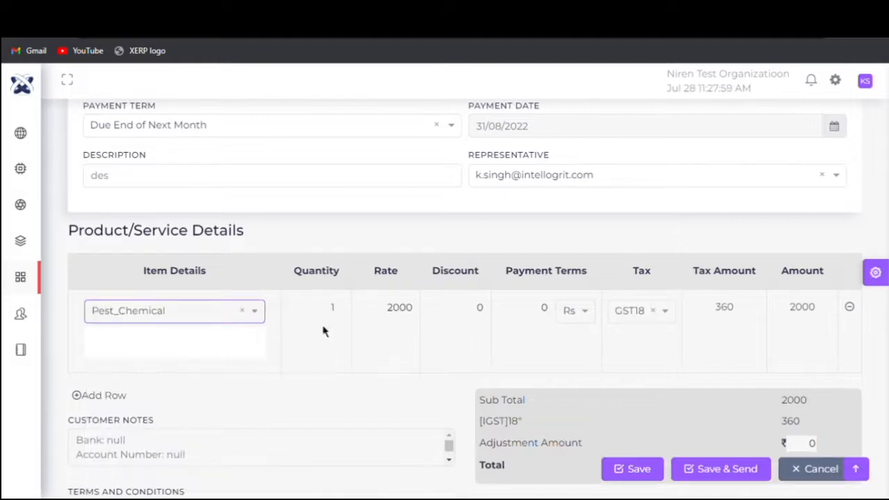
pyautogui.click(344, 318)
pyautogui.press('BackSpace')
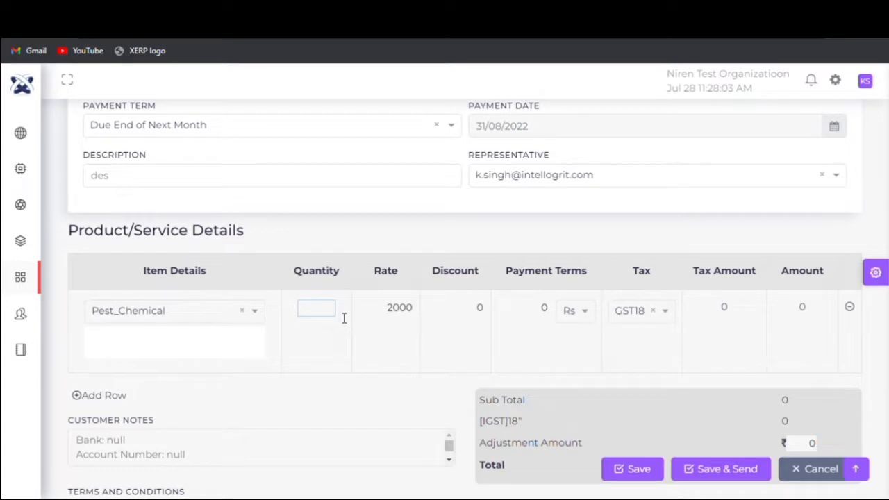
pyautogui.write('35')
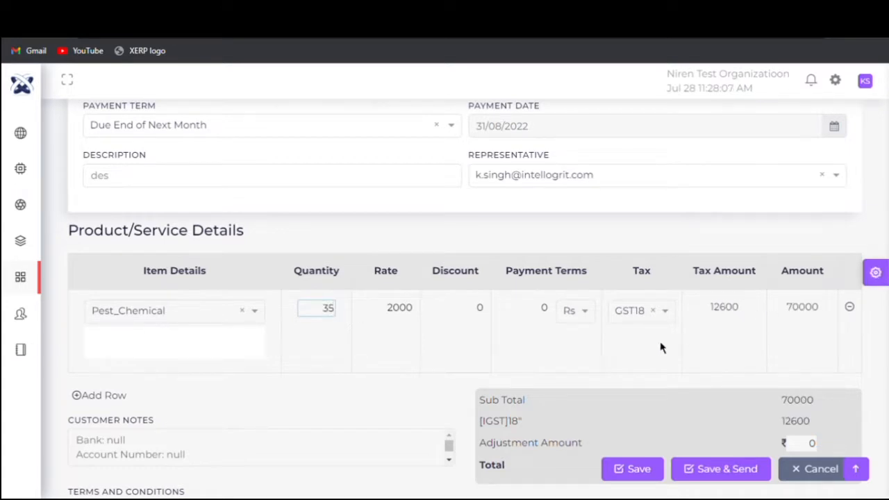
# Select Rs as the unit for the item's payment terms and save the invoice
pyautogui.click(568, 312)
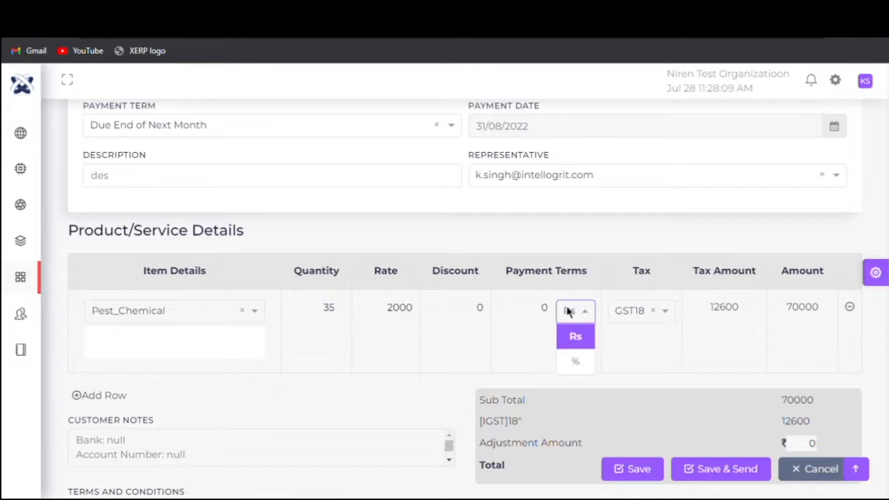
pyautogui.click(567, 339)
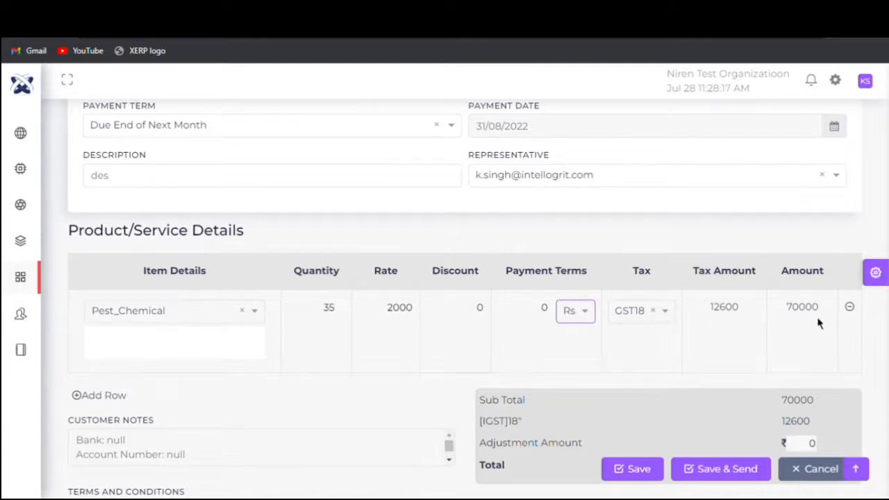
pyautogui.scroll(-2, 462, 278)
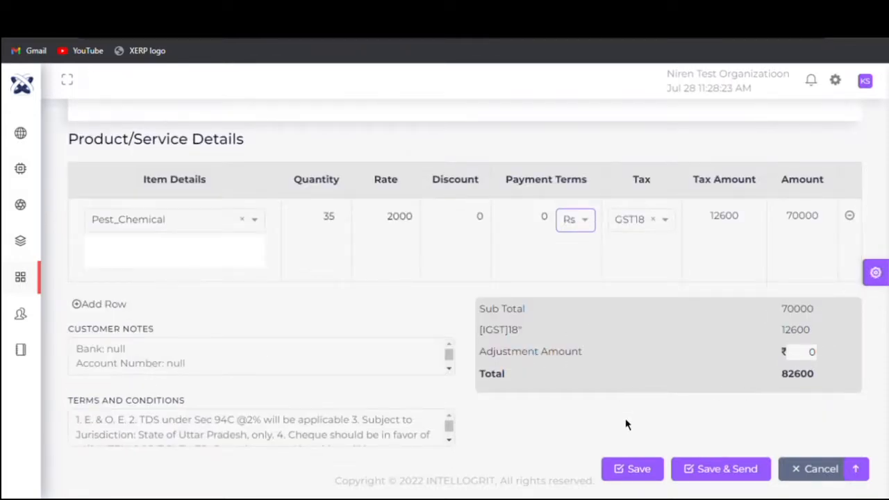
pyautogui.click(648, 472)
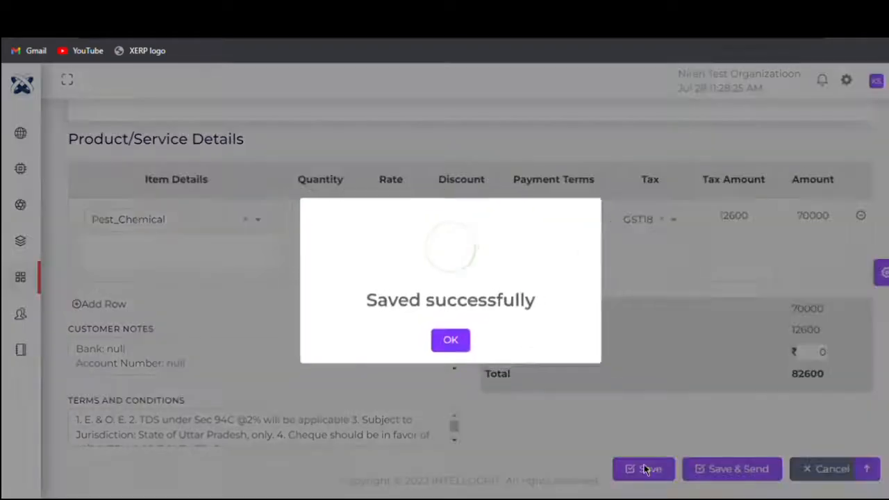
pyautogui.click(458, 350)
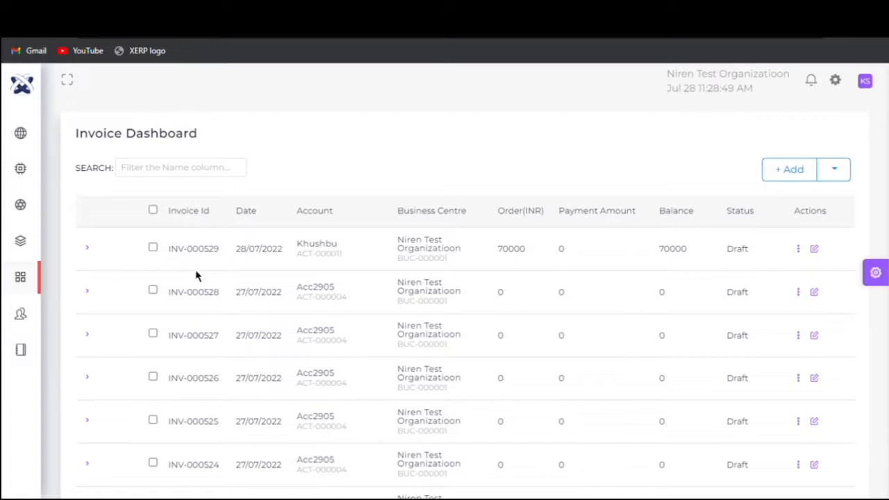
pyautogui.moveTo(32, 292)
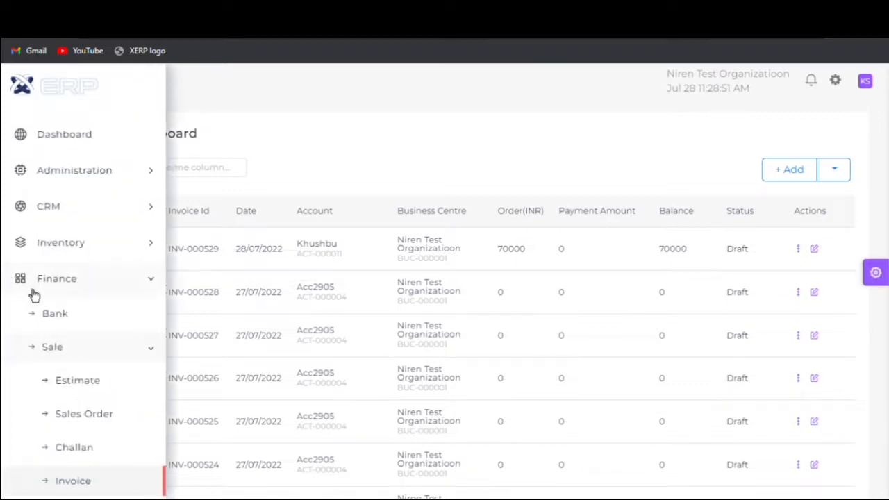
# Go to the sales recurring invoices and start adding a new recurring invoice
pyautogui.scroll(-5, 72, 414)
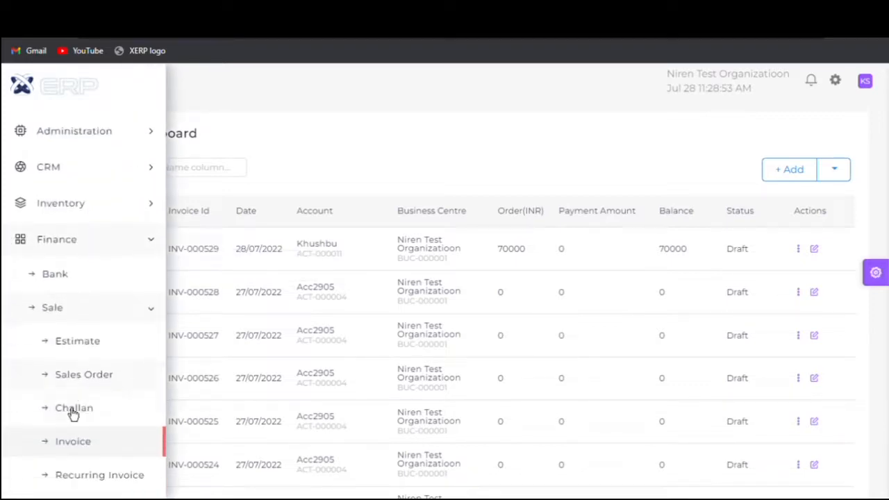
pyautogui.scroll(-1, 73, 414)
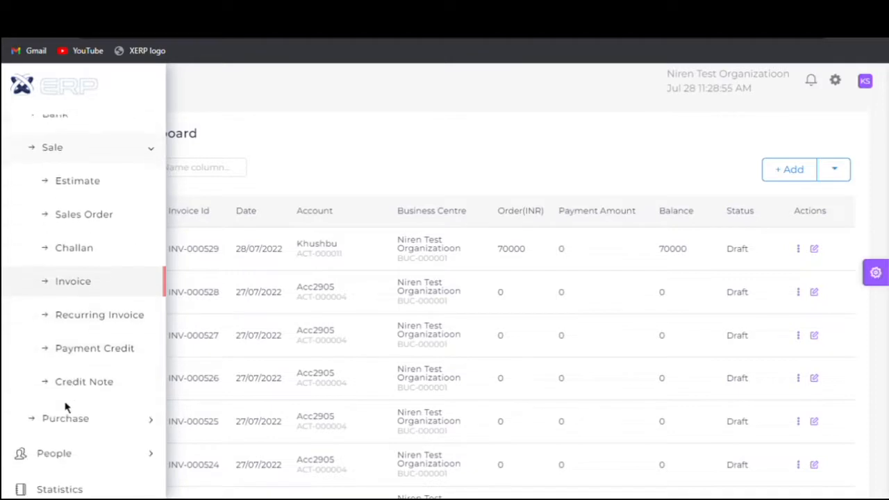
pyautogui.click(86, 318)
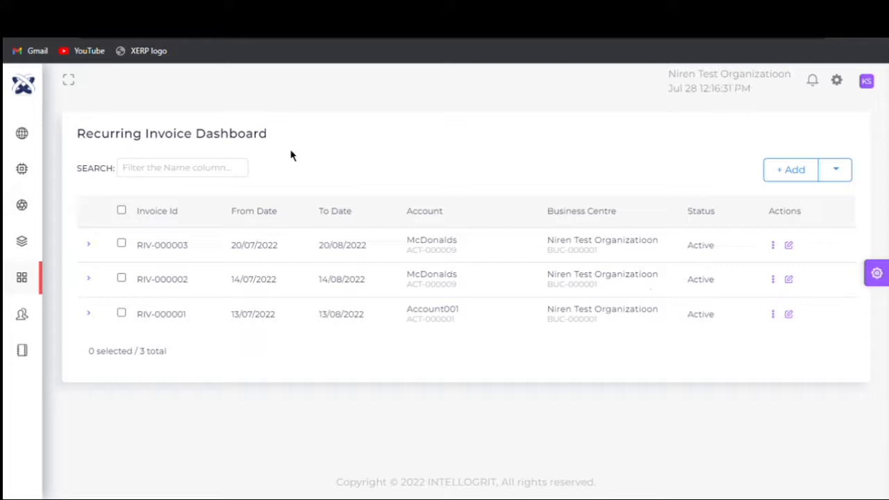
pyautogui.click(800, 183)
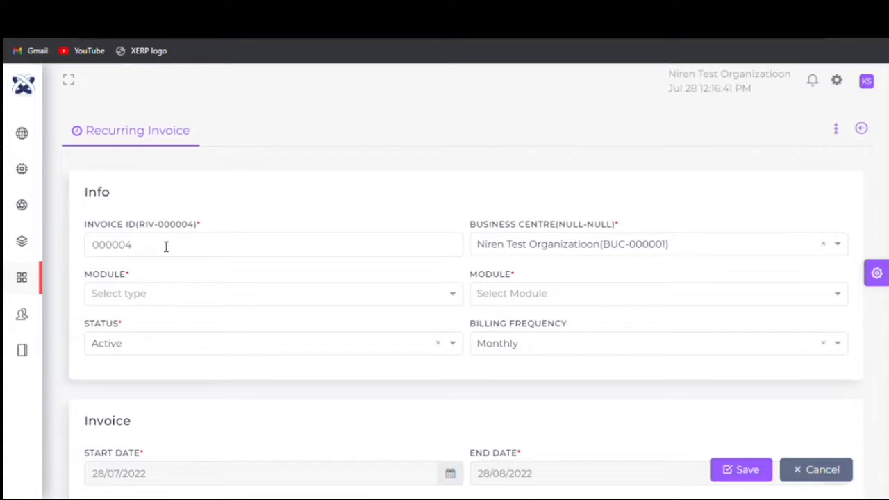
# Select the BUC-000001 business centre, set the module to Account, and choose Account001 (ACT-000001) as the account
pyautogui.click(582, 250)
pyautogui.click(578, 272)
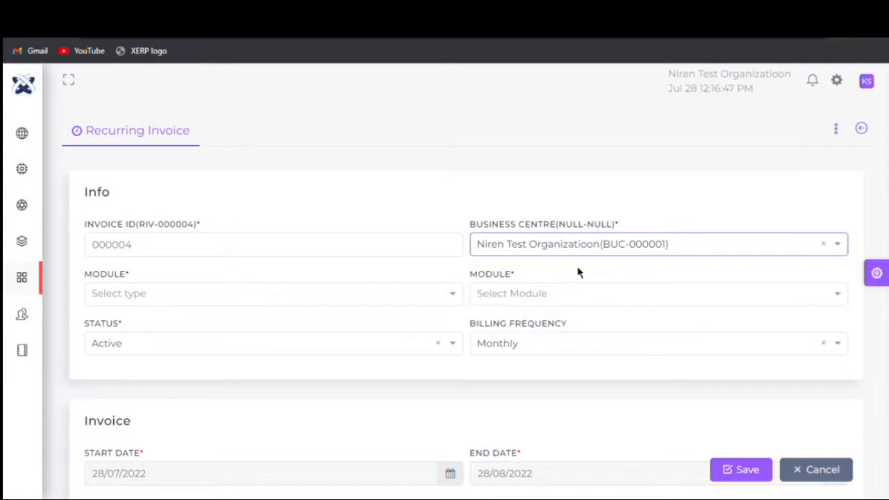
pyautogui.click(159, 293)
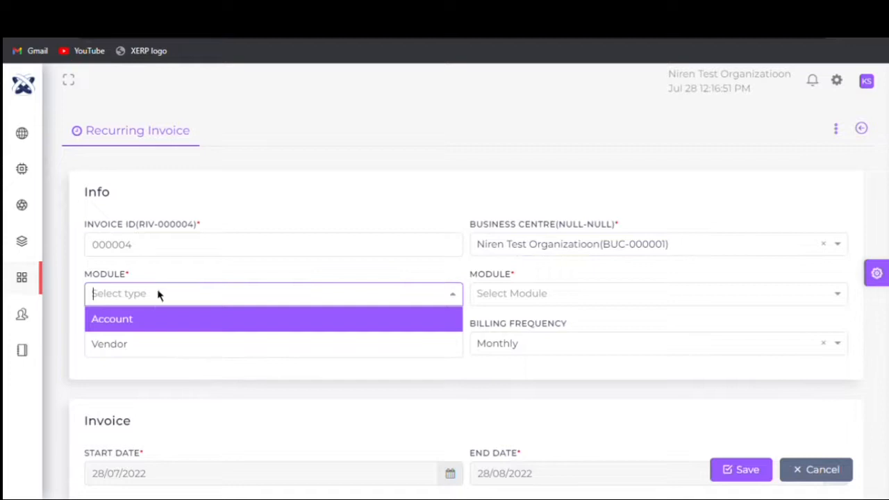
pyautogui.click(162, 319)
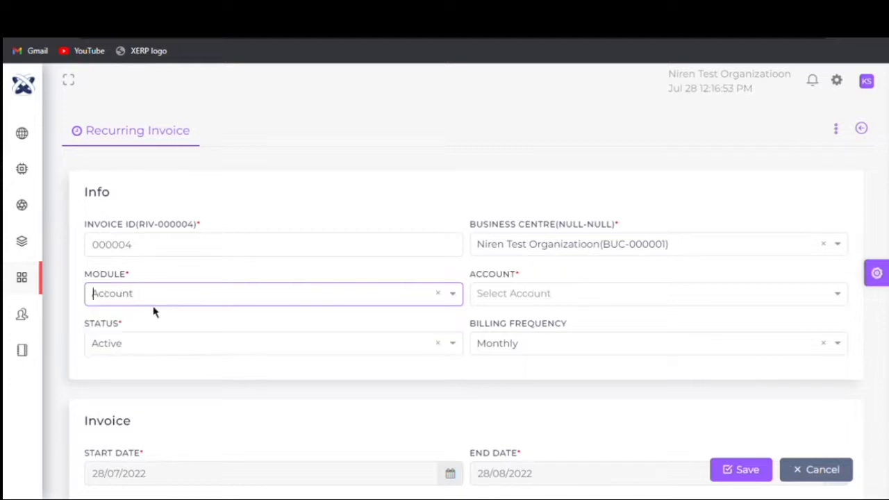
pyautogui.click(496, 294)
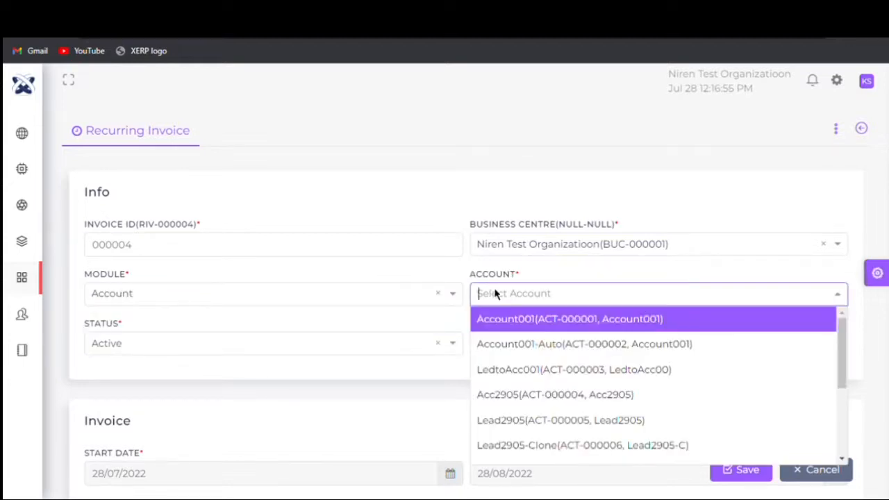
pyautogui.click(512, 321)
# Select Monthly as the recurring invoice's billing frequency
pyautogui.scroll(-5, 184, 108)
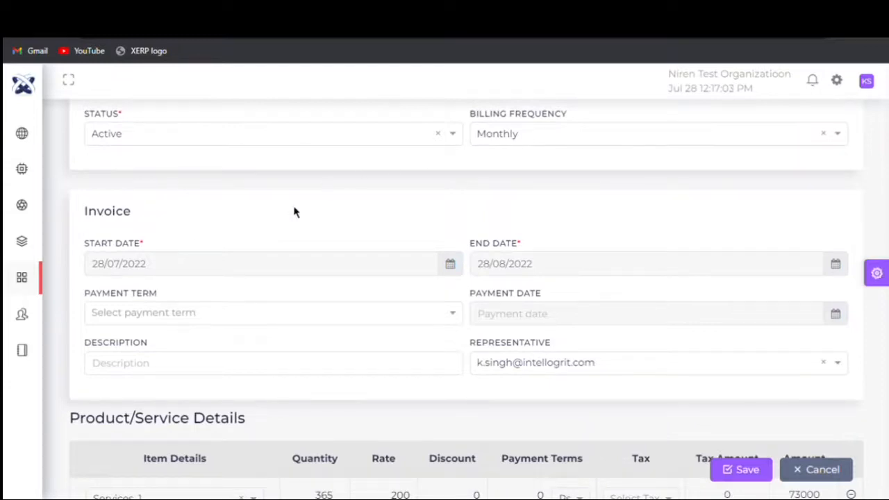
pyautogui.click(545, 132)
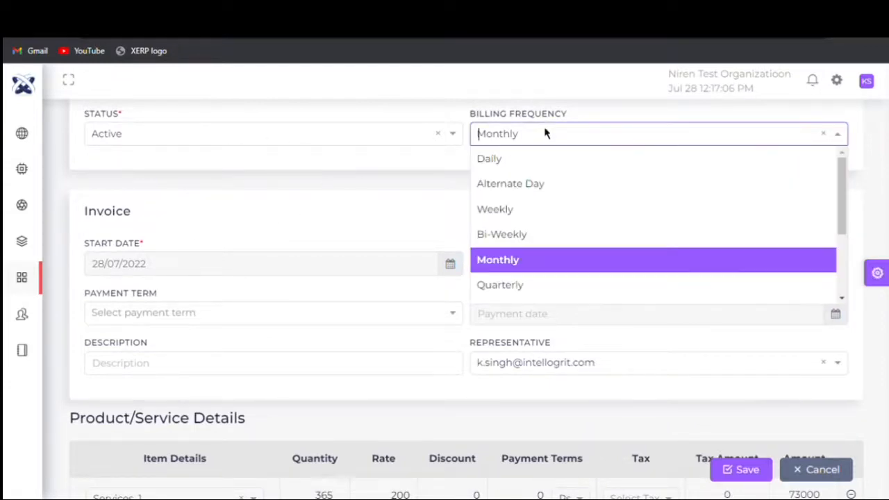
pyautogui.click(536, 262)
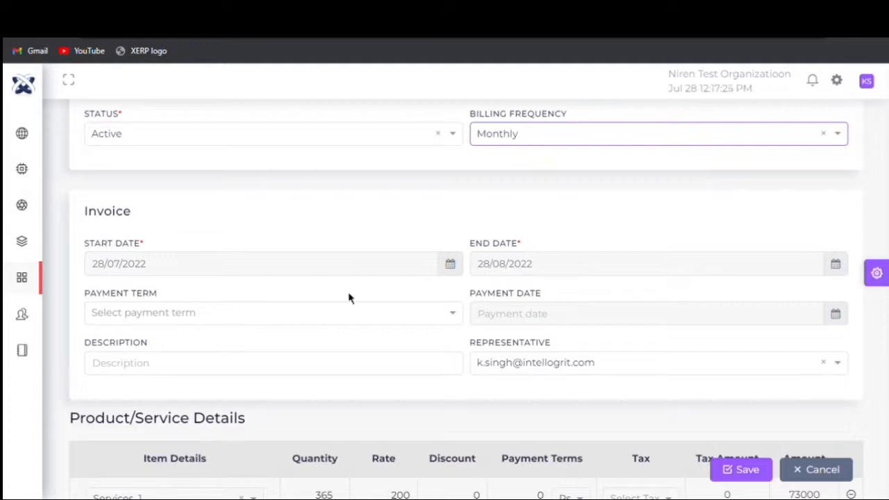
# Set the recurring invoice's payment term to Due End of Next Month and enter "des" as the description
pyautogui.click(176, 316)
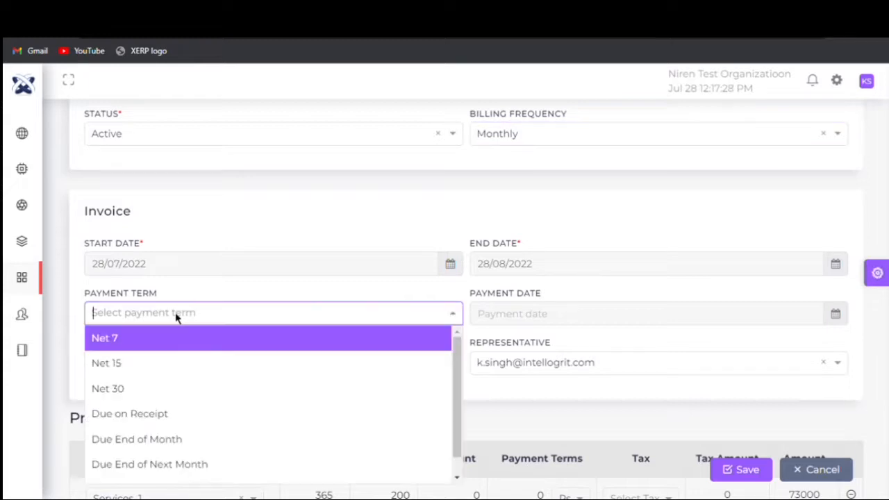
pyautogui.click(178, 463)
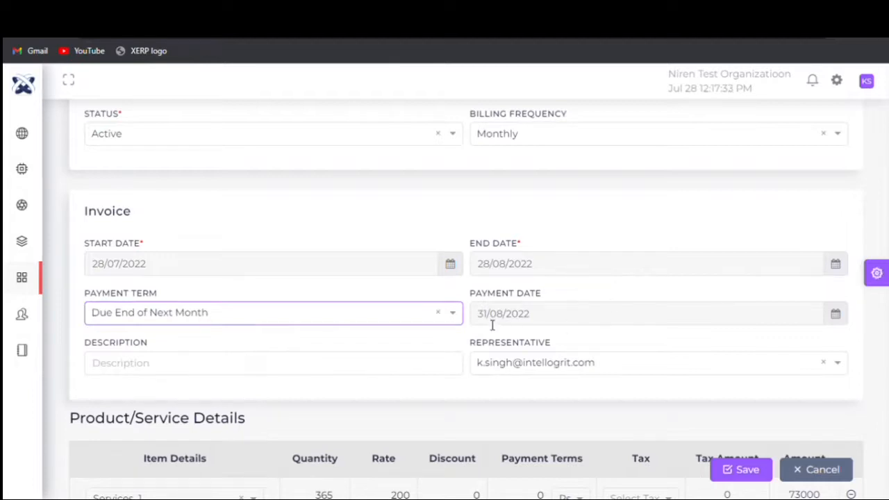
pyautogui.click(434, 379)
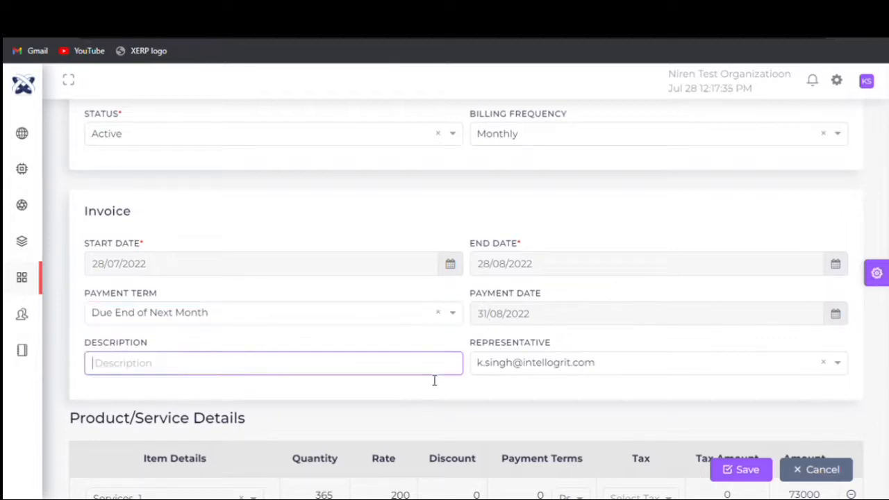
pyautogui.write('des')
# Select the already assigned representative's e-mail for the recurring invoice
pyautogui.scroll(-3, 802, 254)
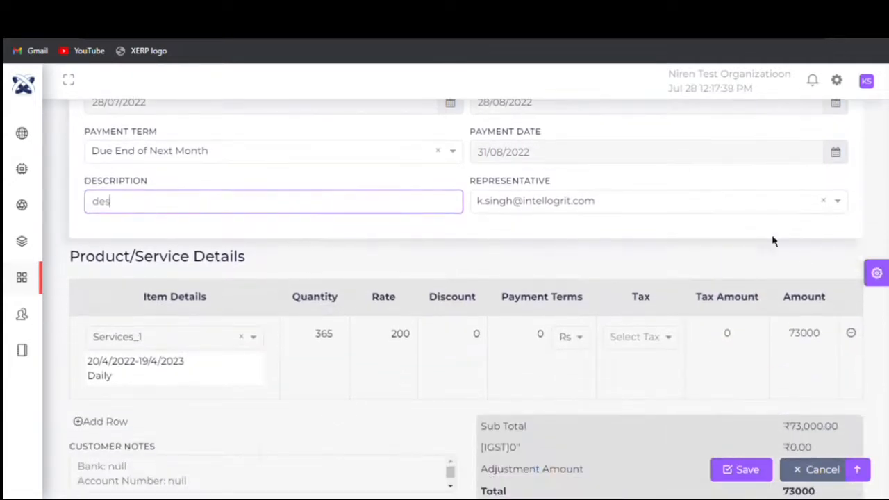
pyautogui.click(644, 200)
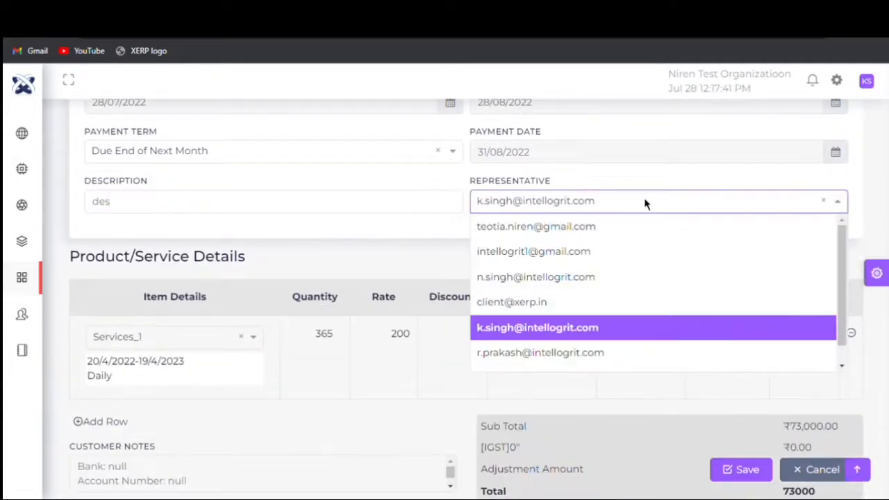
pyautogui.click(644, 333)
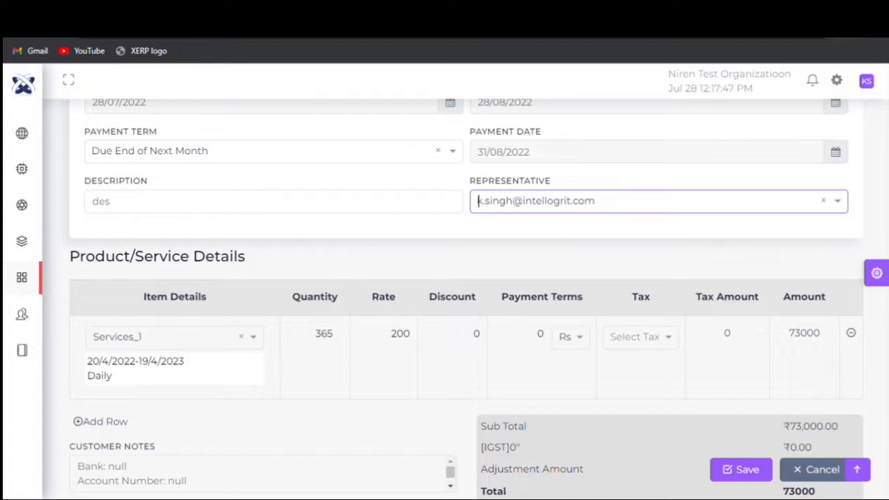
# For the Services_1 item, select Rs as the payment terms unit and apply the GST18 tax
pyautogui.scroll(5, 465, 295)
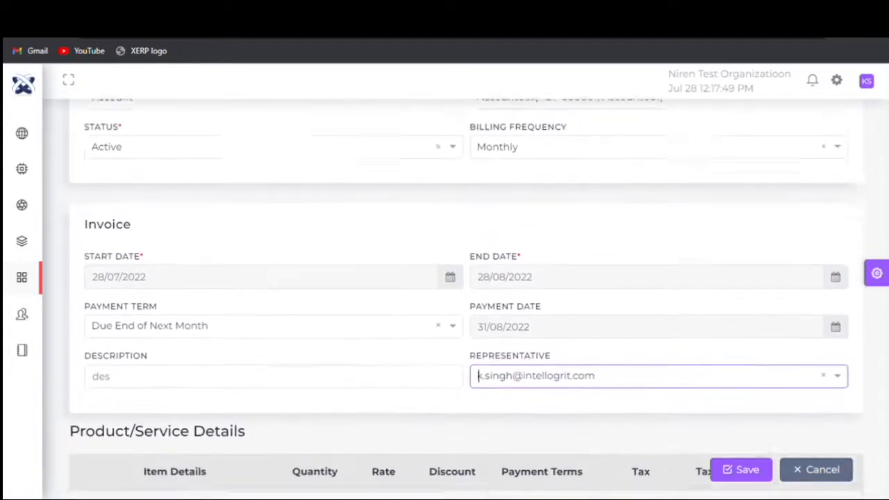
pyautogui.scroll(-6, 465, 299)
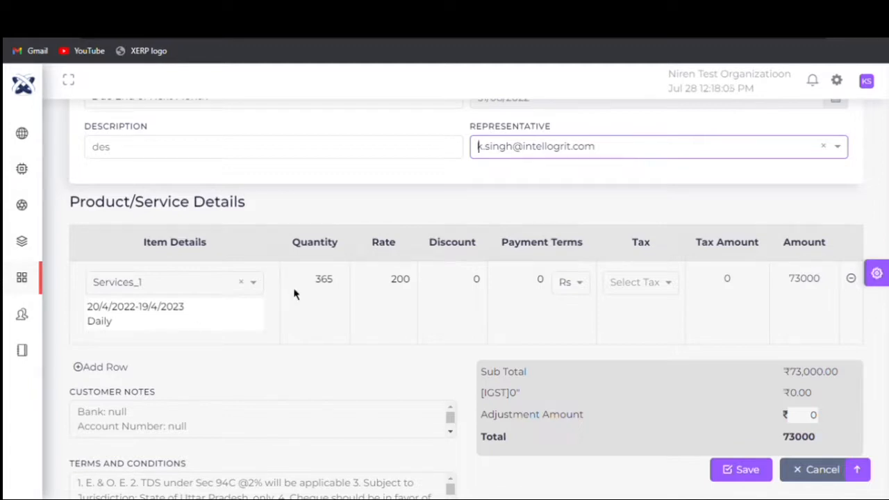
pyautogui.click(123, 332)
pyautogui.click(259, 368)
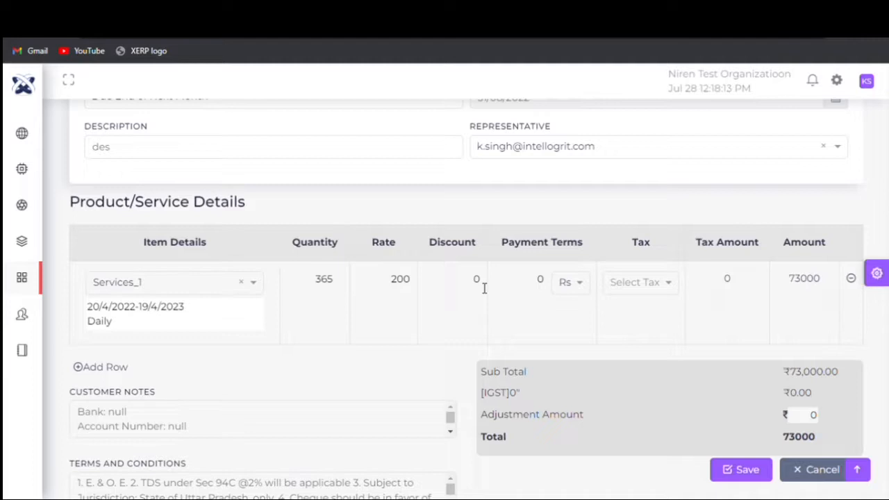
pyautogui.click(564, 282)
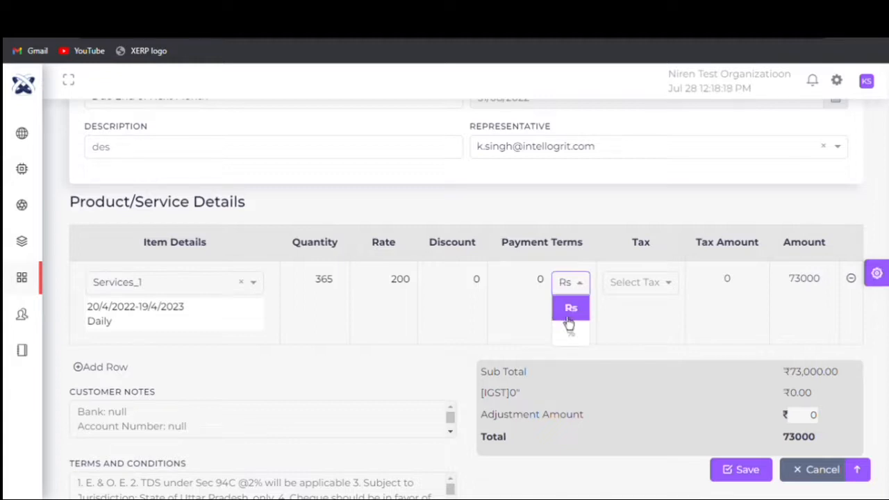
pyautogui.click(568, 309)
pyautogui.click(640, 282)
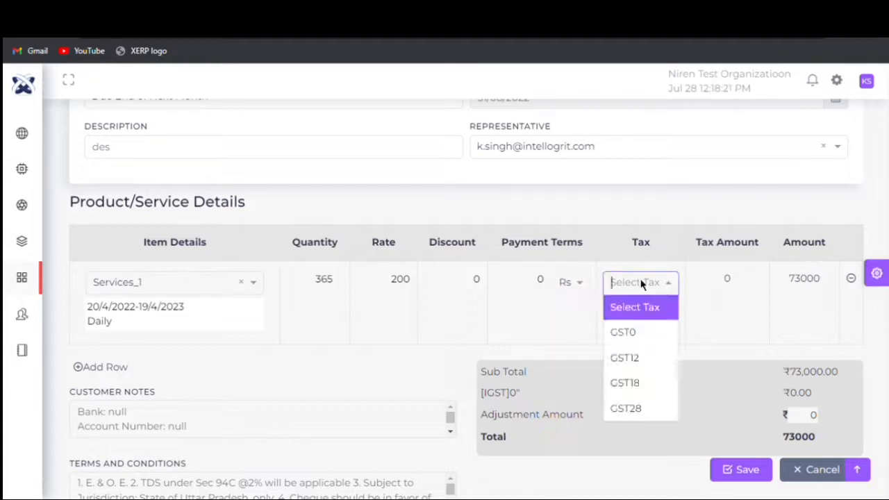
pyautogui.click(627, 385)
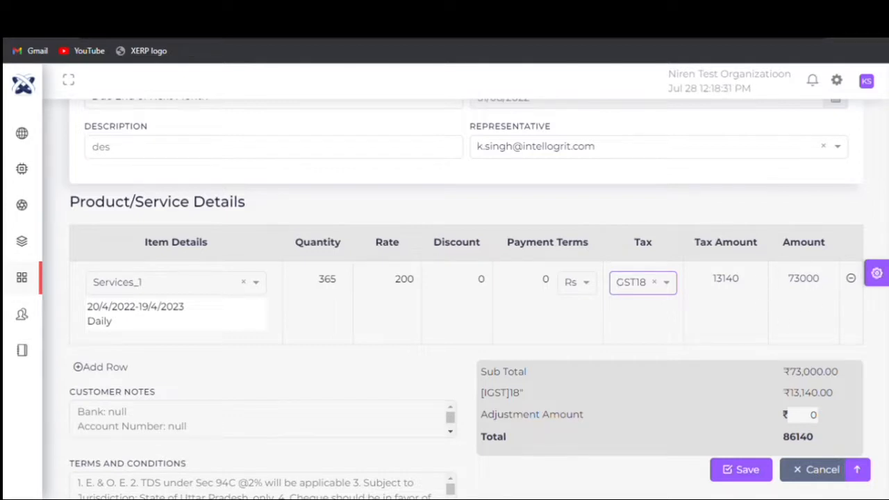
# Save the recurring invoice and acknowledge the confirmation
pyautogui.scroll(-2, 465, 278)
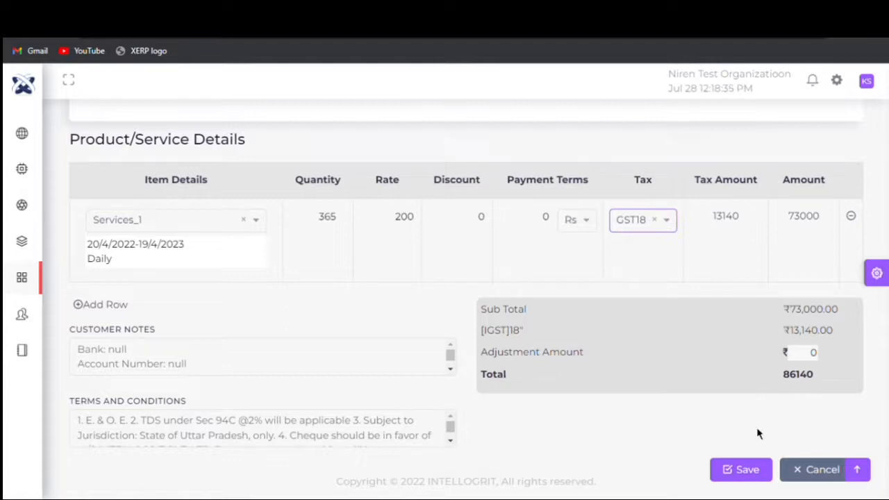
pyautogui.click(737, 474)
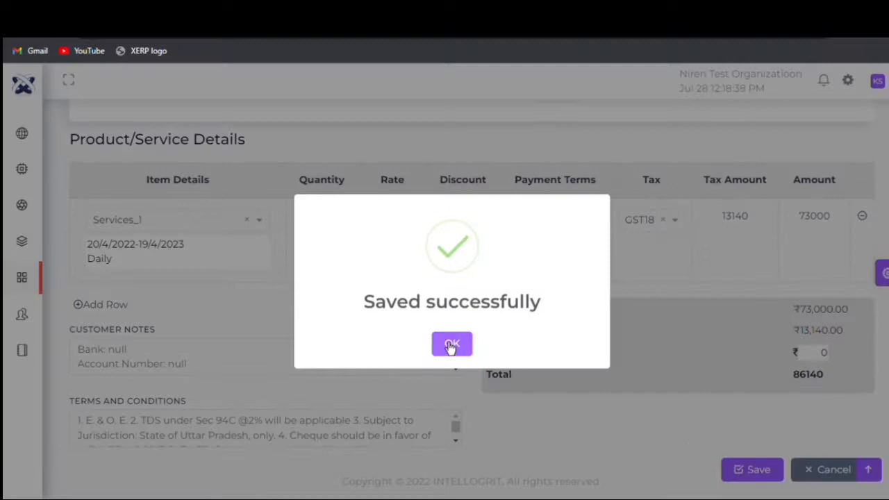
pyautogui.click(451, 345)
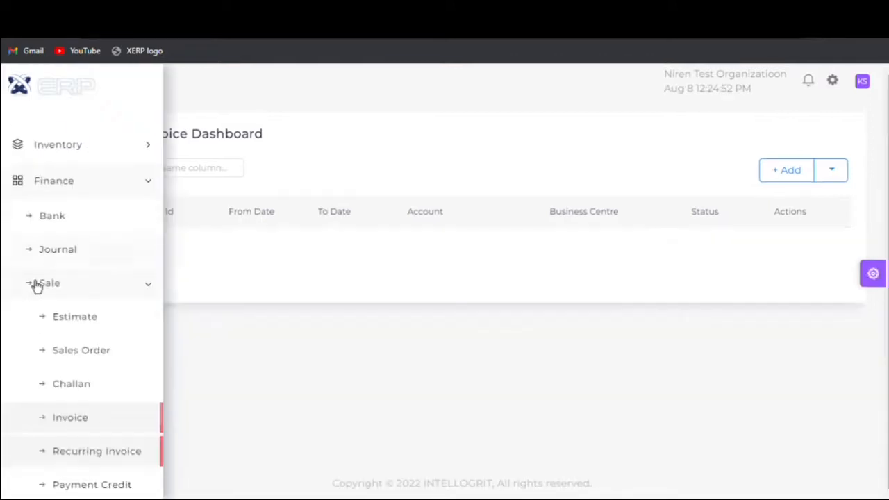
# Go to the sales payment credits and open the most recent payment from account ABC for editing
pyautogui.scroll(-1, 32, 281)
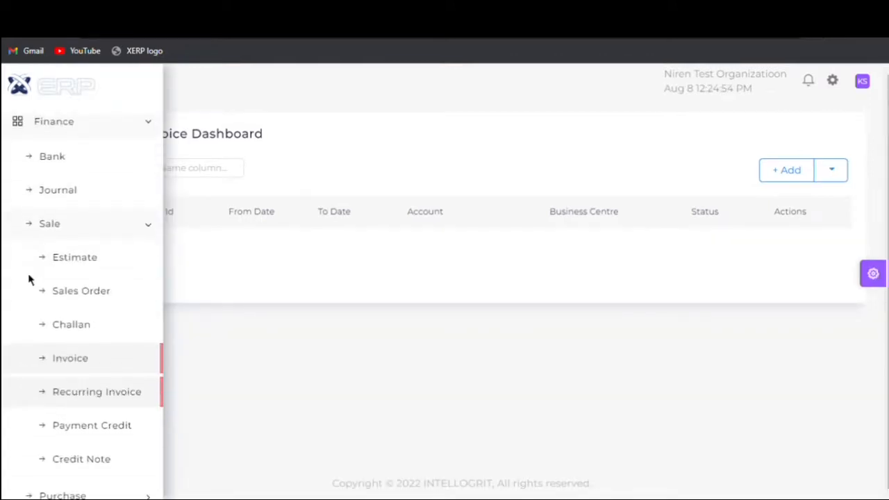
pyautogui.click(95, 426)
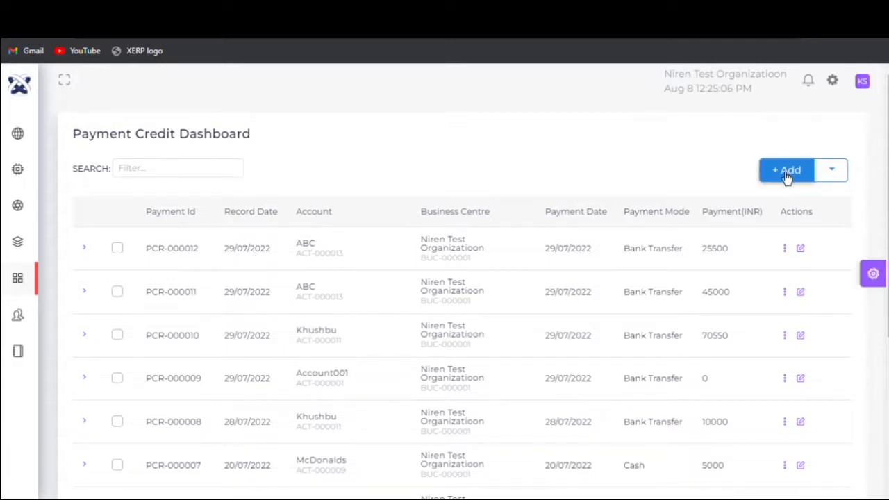
pyautogui.click(800, 249)
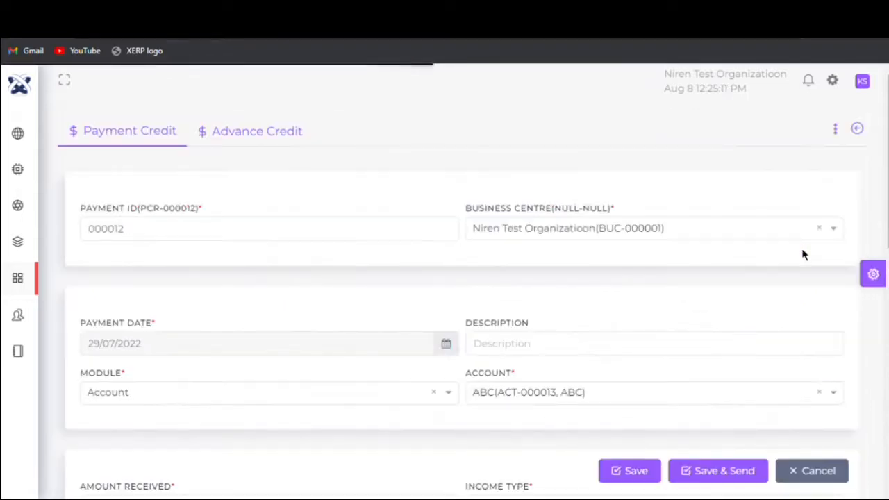
# Select the BUC-000001 business centre for the payment credit
pyautogui.click(190, 241)
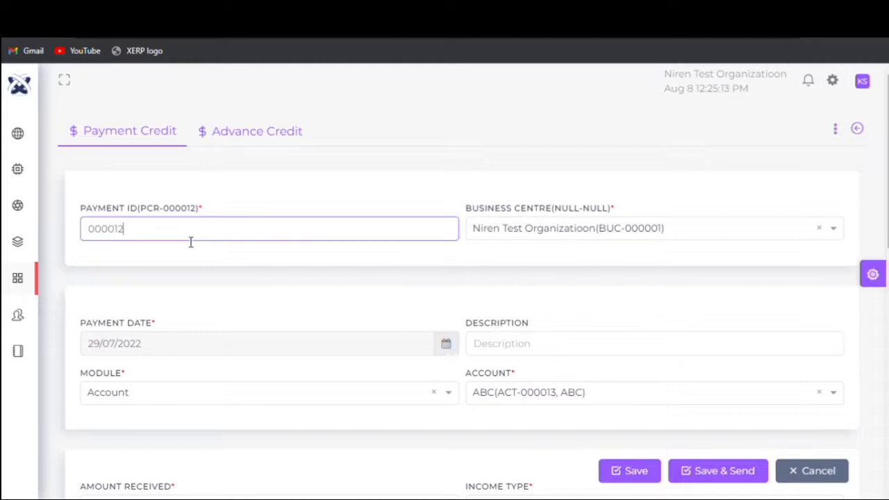
pyautogui.click(516, 225)
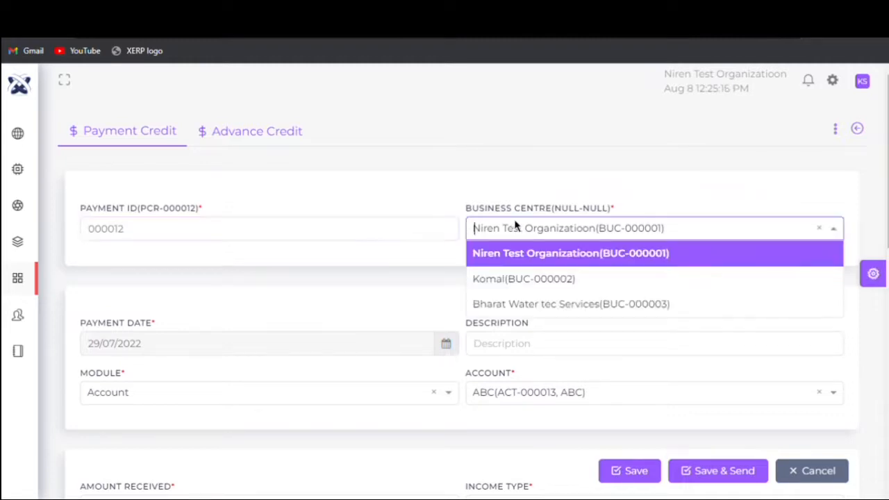
pyautogui.click(532, 258)
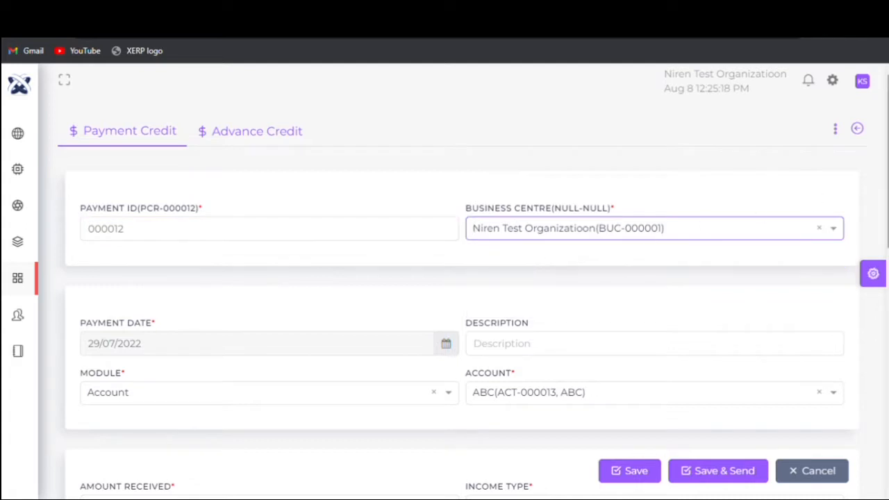
# Check the payment date in its calendar and close the calendar without picking another date
pyautogui.scroll(-3, 363, 201)
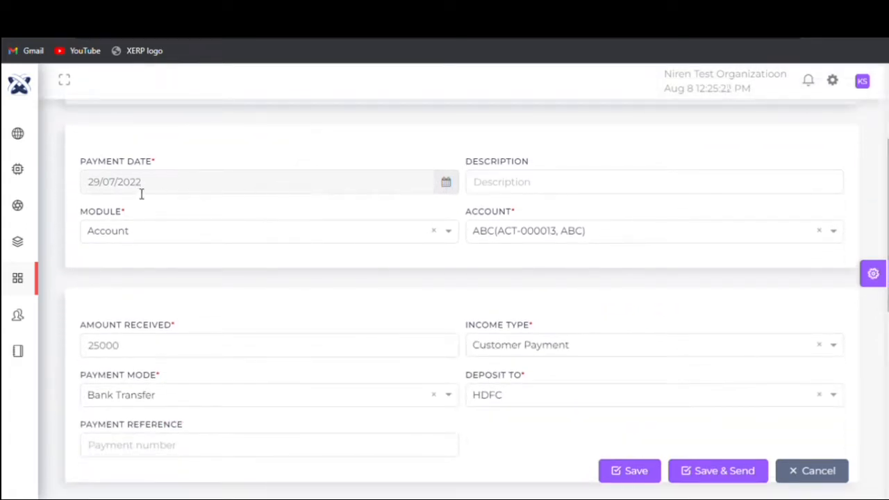
pyautogui.click(448, 192)
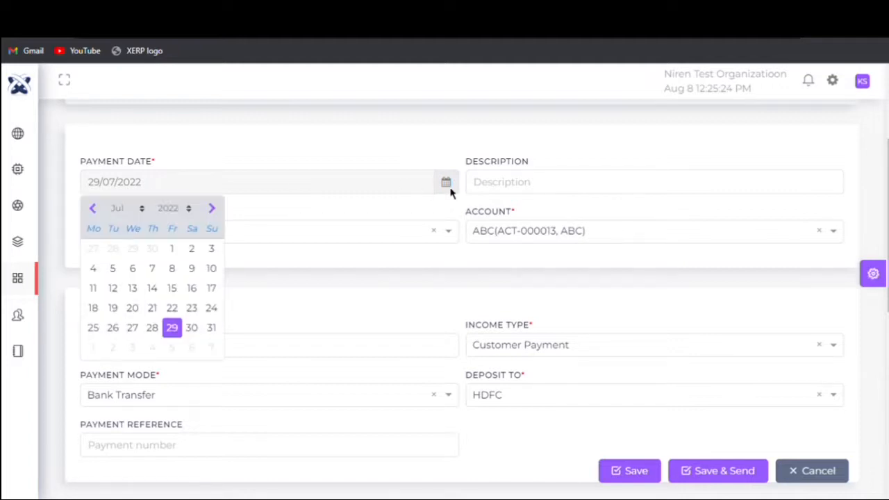
pyautogui.click(448, 192)
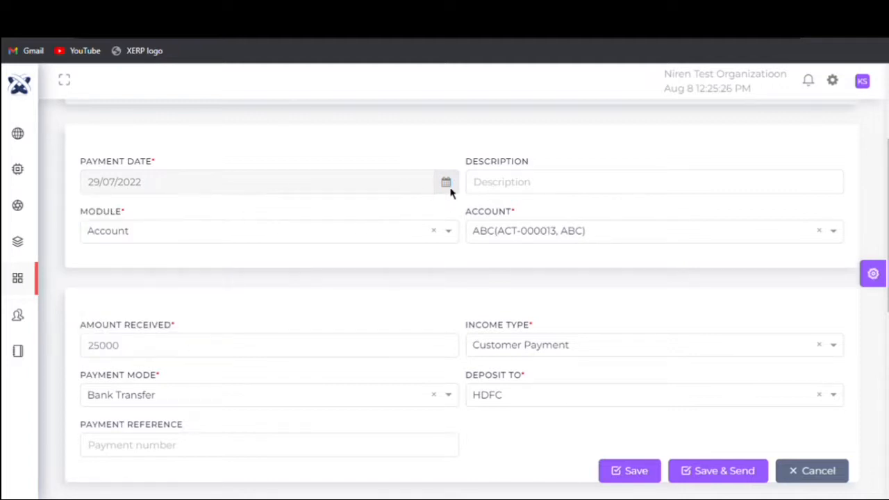
# Enter "des" as the payment description and assign the payment to the Account module's ABC account
pyautogui.click(493, 192)
pyautogui.write('dd')
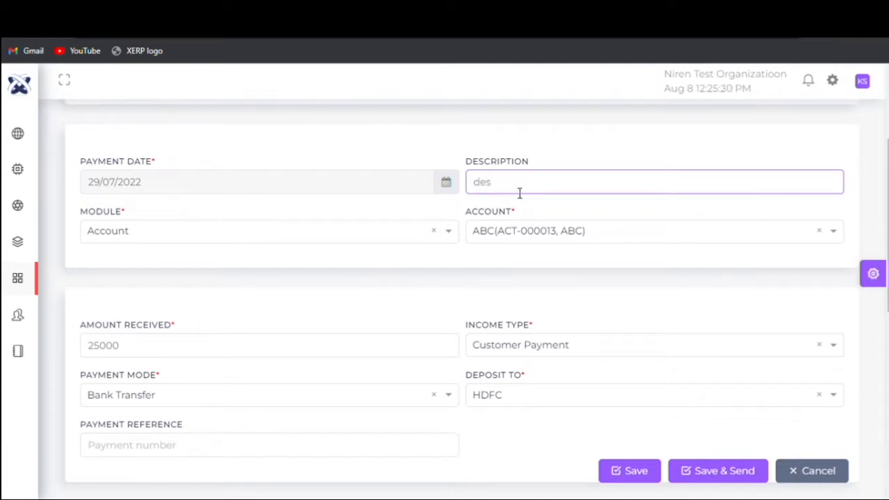
pyautogui.click(161, 233)
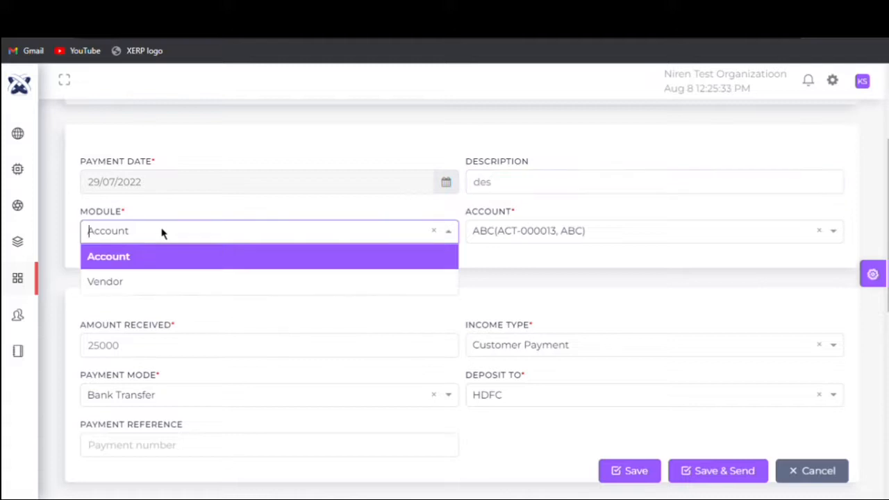
pyautogui.click(161, 263)
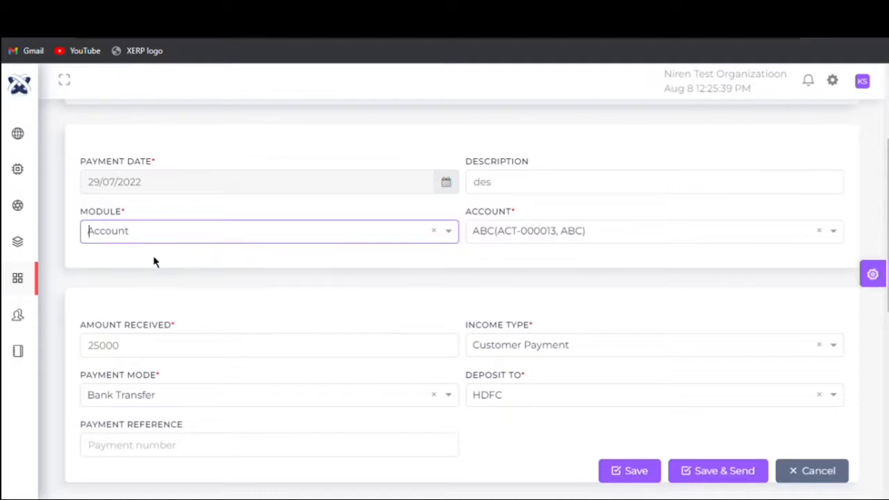
pyautogui.click(548, 232)
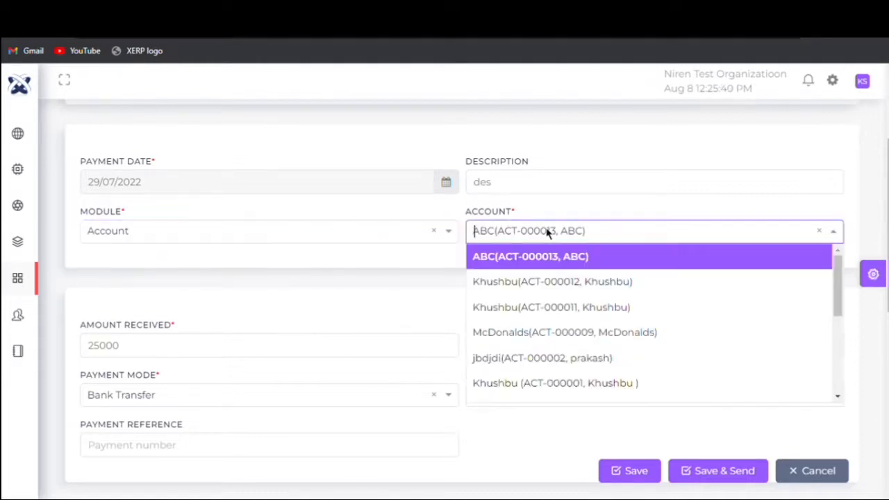
pyautogui.click(651, 264)
# Select Customer Payment as the income type for the received amount
pyautogui.scroll(-3, 182, 185)
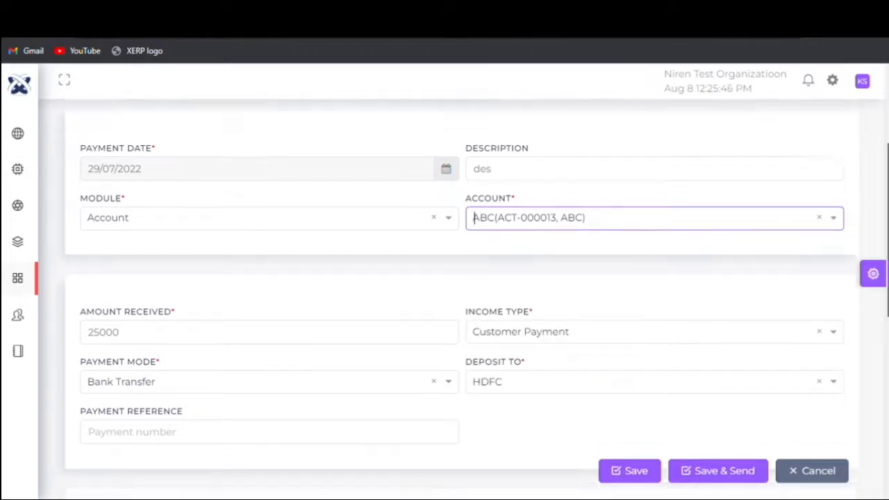
pyautogui.click(182, 182)
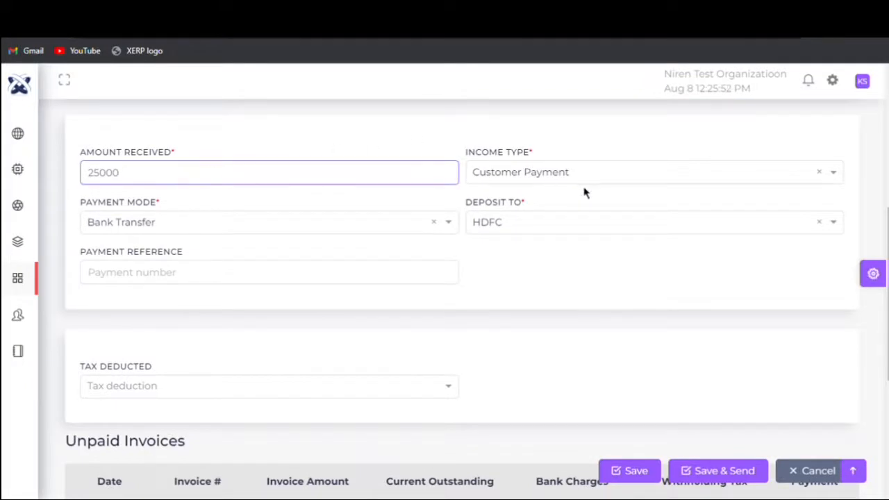
pyautogui.click(531, 173)
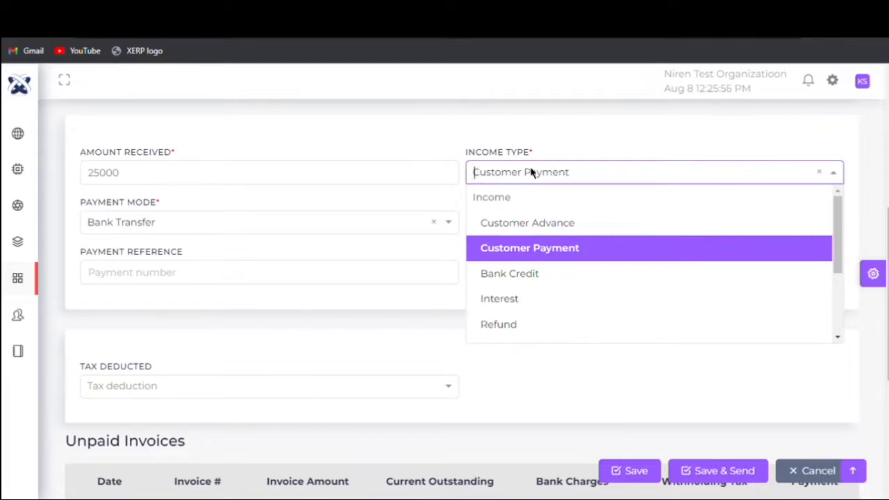
pyautogui.click(540, 255)
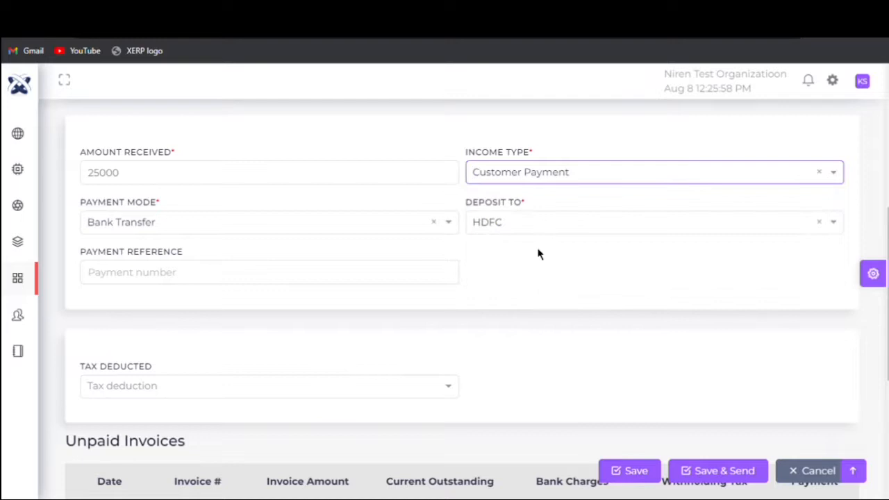
# Check the available payment modes and select HDFC as the deposit destination
pyautogui.click(200, 222)
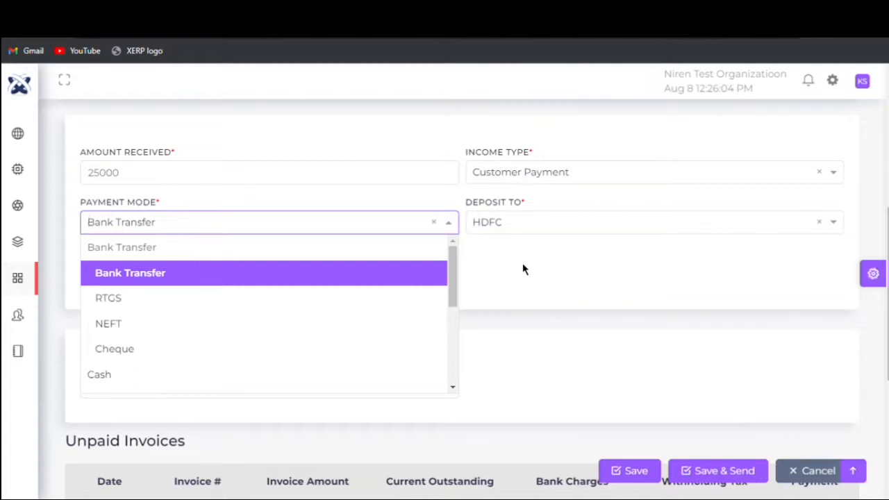
pyautogui.click(506, 222)
pyautogui.click(506, 223)
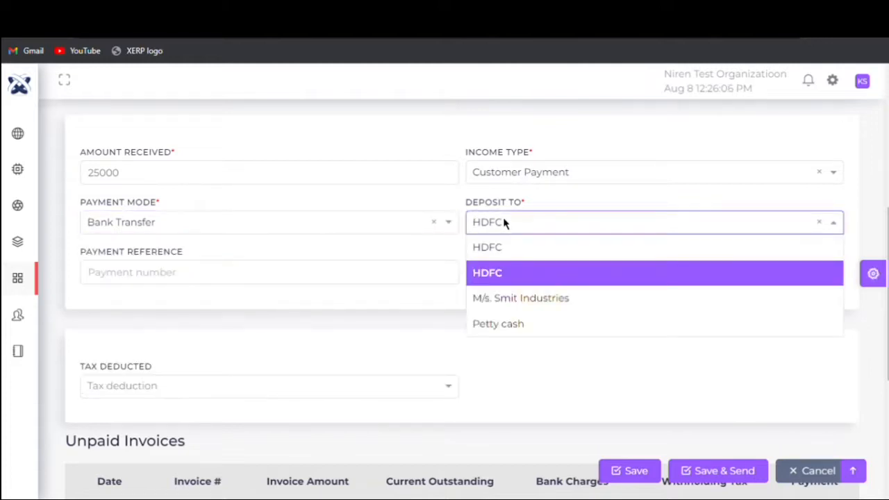
pyautogui.click(507, 275)
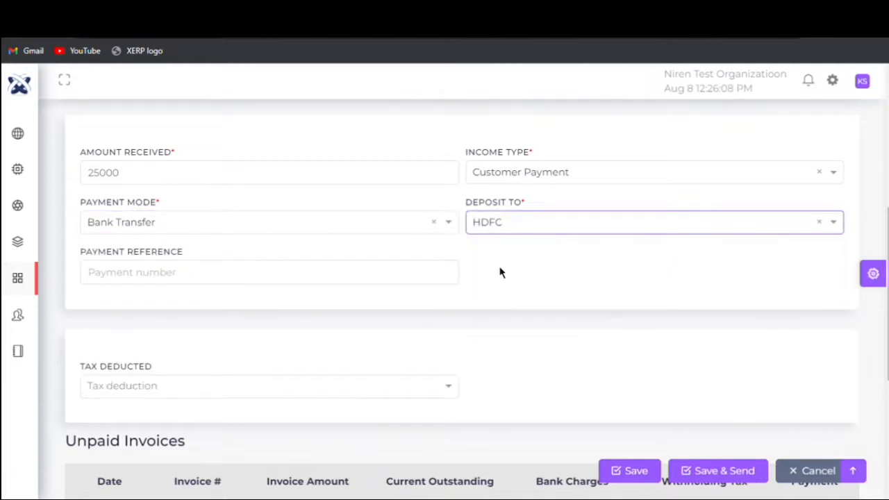
# Enter "ref" as the payment reference and set Tax Deducted to No
pyautogui.click(228, 279)
pyautogui.write('ref')
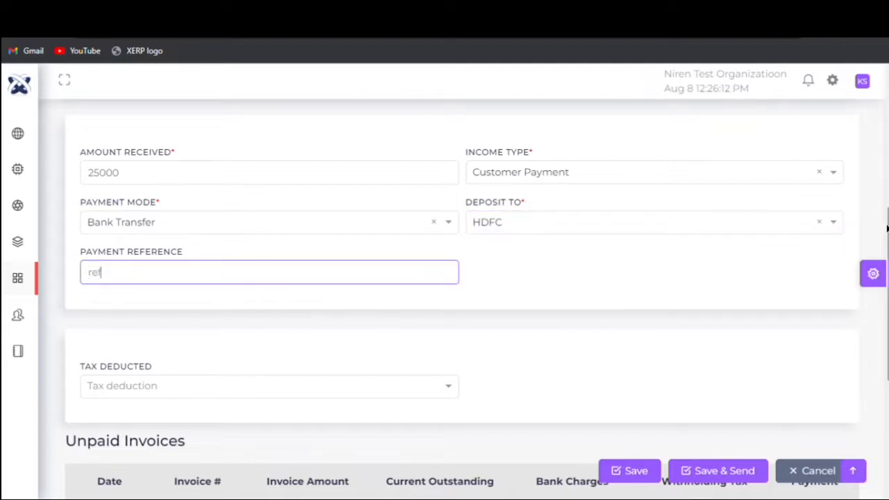
pyautogui.scroll(-2, 350, 234)
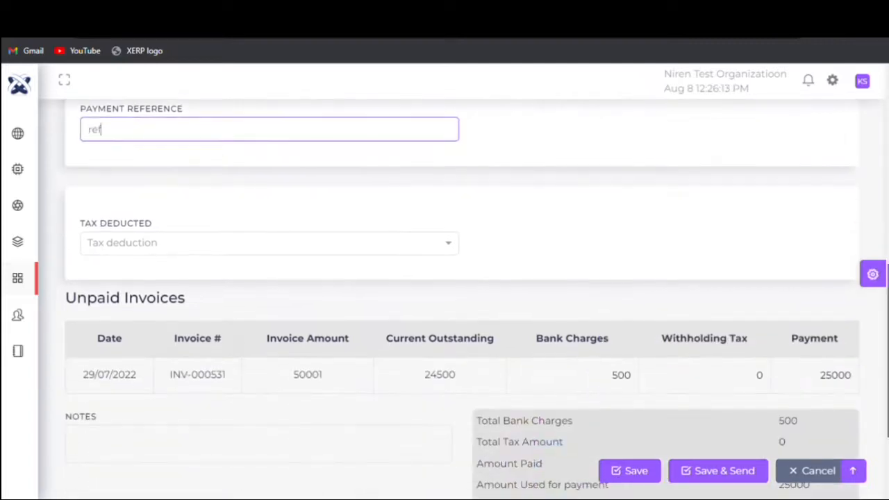
pyautogui.click(95, 246)
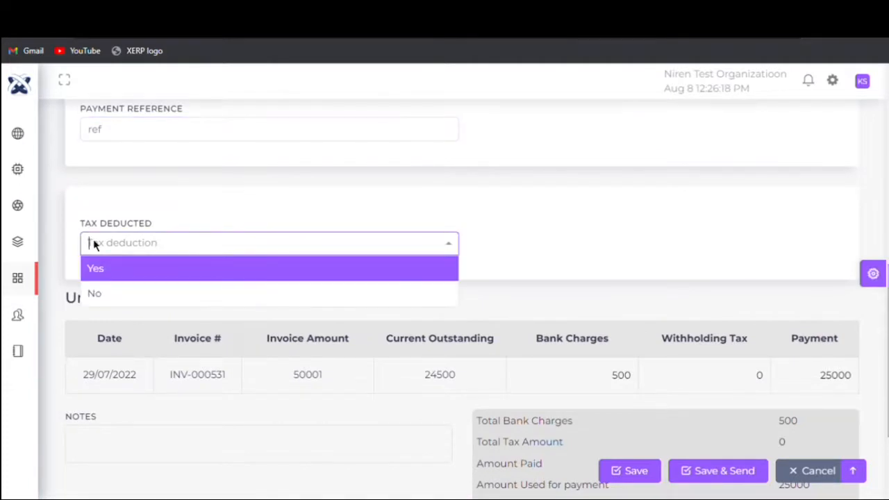
pyautogui.click(101, 295)
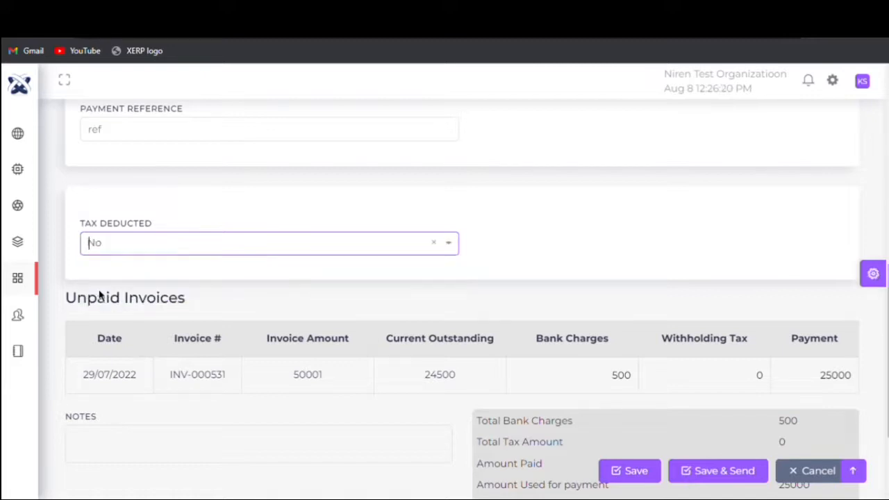
# Save the payment credit and return to the Payment Credit Dashboard
pyautogui.moveTo(886, 304); pyautogui.dragTo(887, 338)
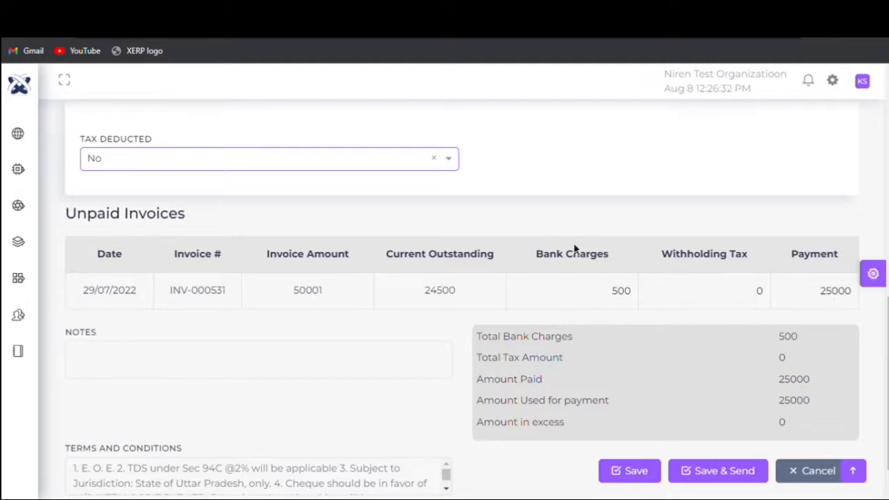
pyautogui.click(634, 474)
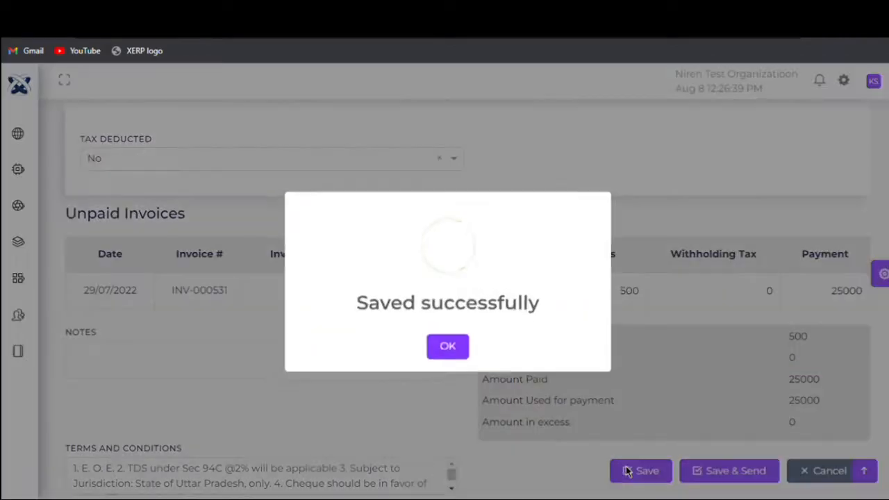
pyautogui.click(439, 355)
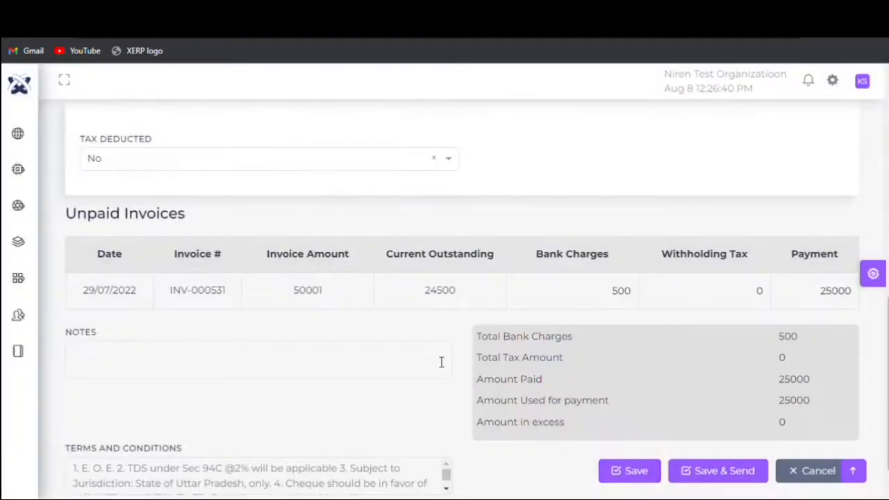
pyautogui.moveTo(888, 375); pyautogui.dragTo(869, 104)
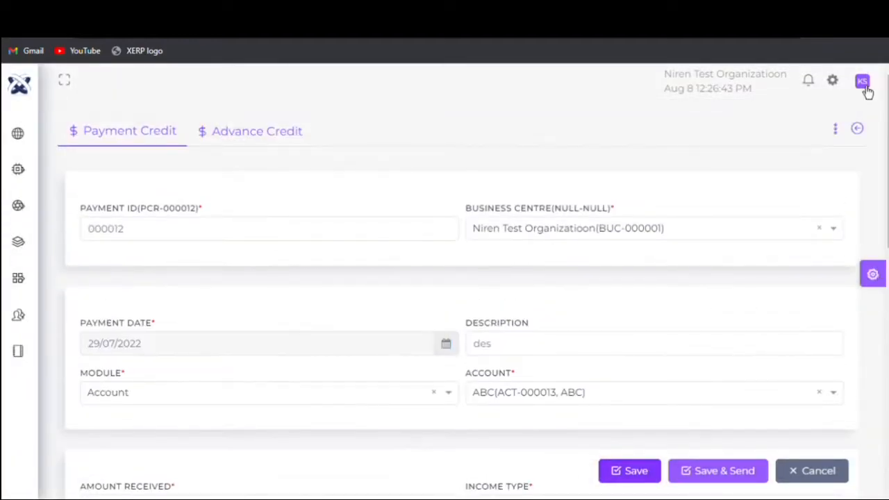
pyautogui.click(858, 131)
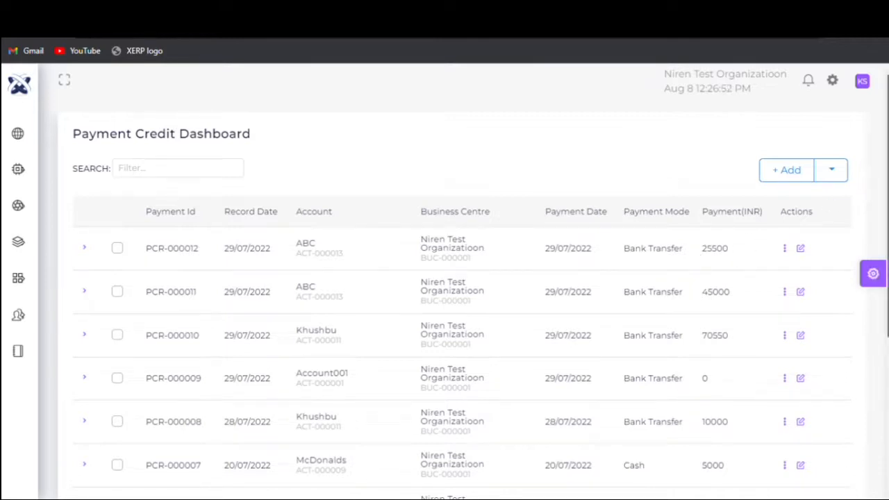
# Go to the sales credit notes and start adding a new credit note
pyautogui.scroll(-1, 868, 192)
pyautogui.moveTo(34, 258)
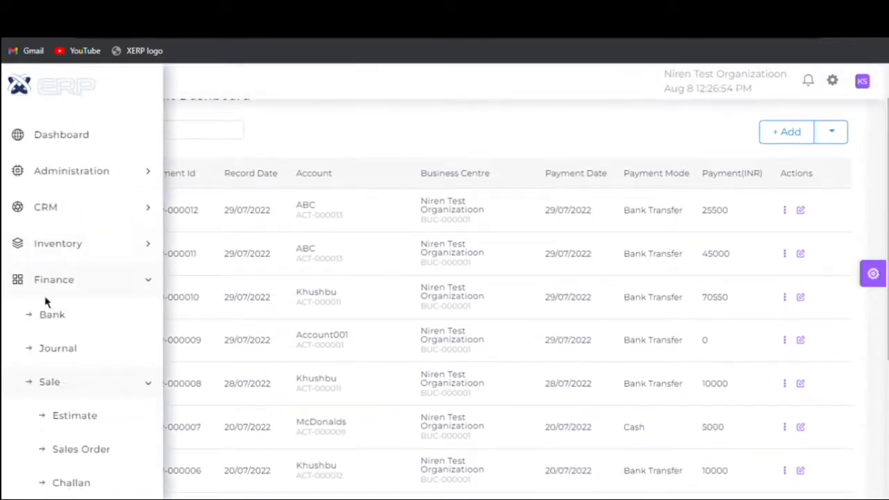
pyautogui.scroll(-3, 60, 396)
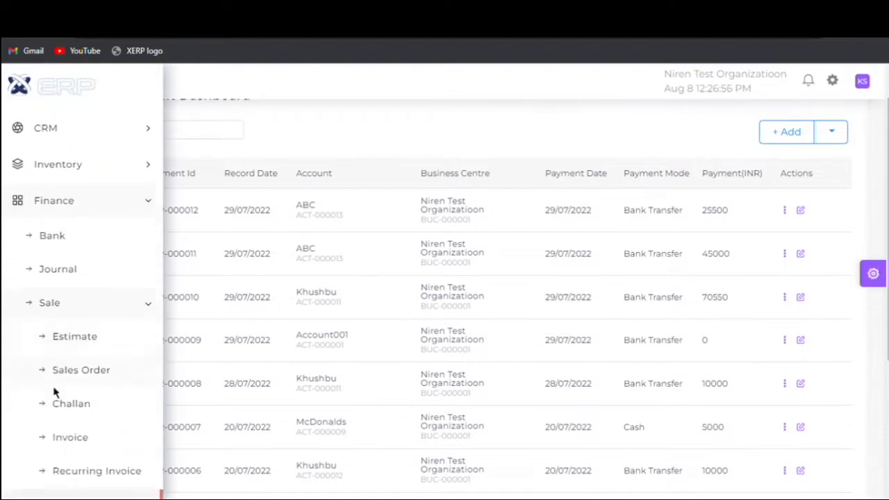
pyautogui.scroll(-3, 59, 398)
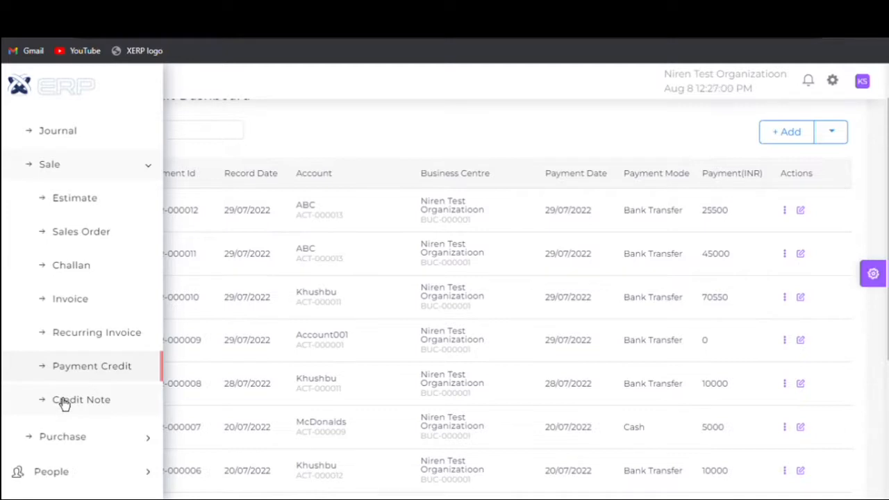
pyautogui.click(64, 403)
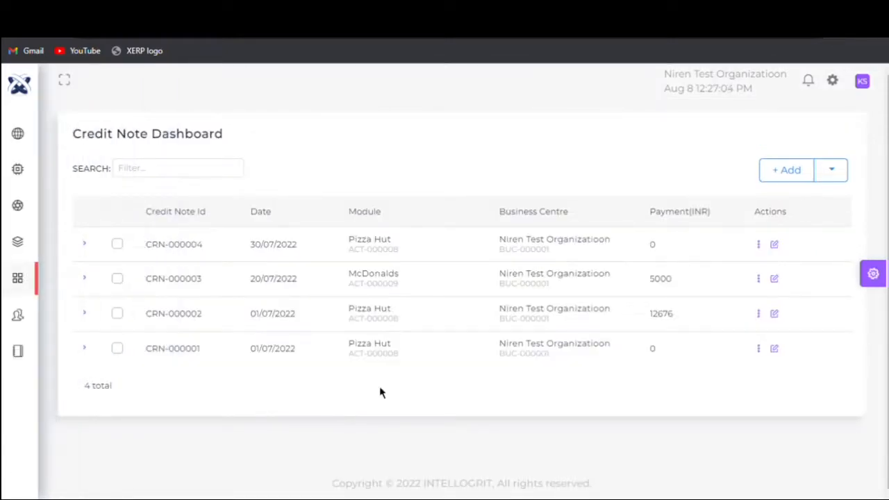
pyautogui.click(789, 174)
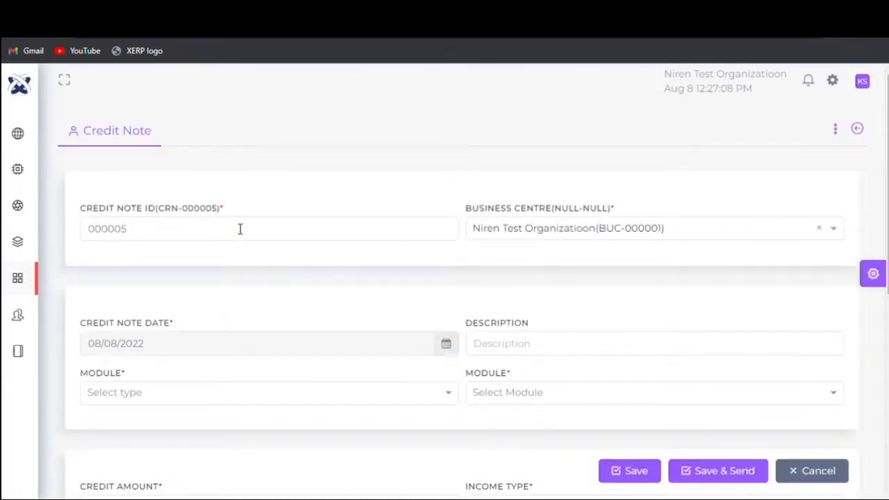
# Select the BUC-000001 business centre and check the credit note date in its calendar without picking another date
pyautogui.click(501, 235)
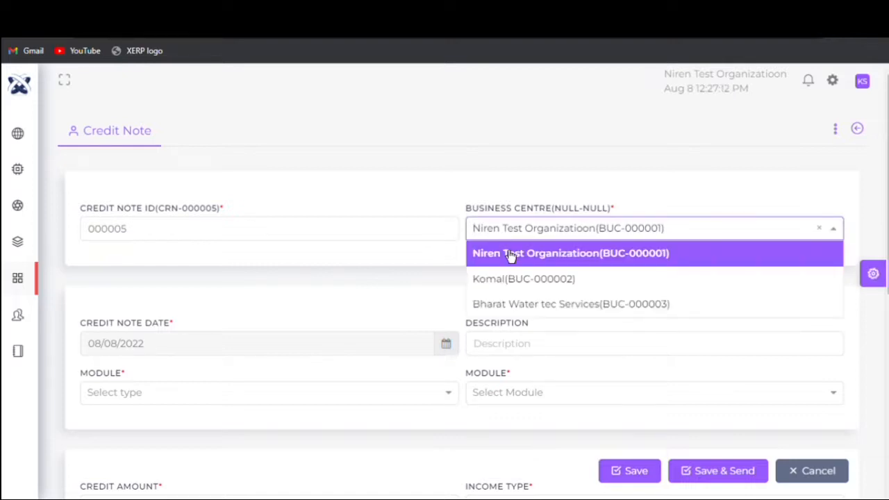
pyautogui.click(516, 252)
pyautogui.scroll(-2, 670, 205)
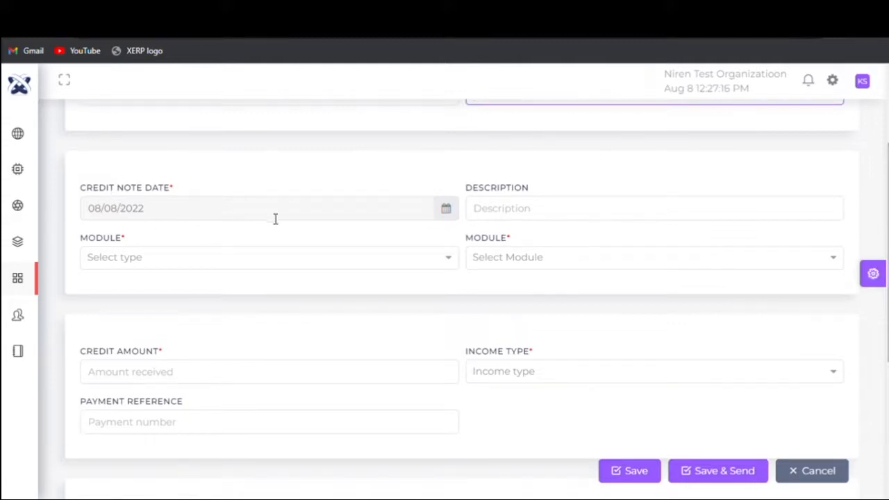
pyautogui.click(450, 215)
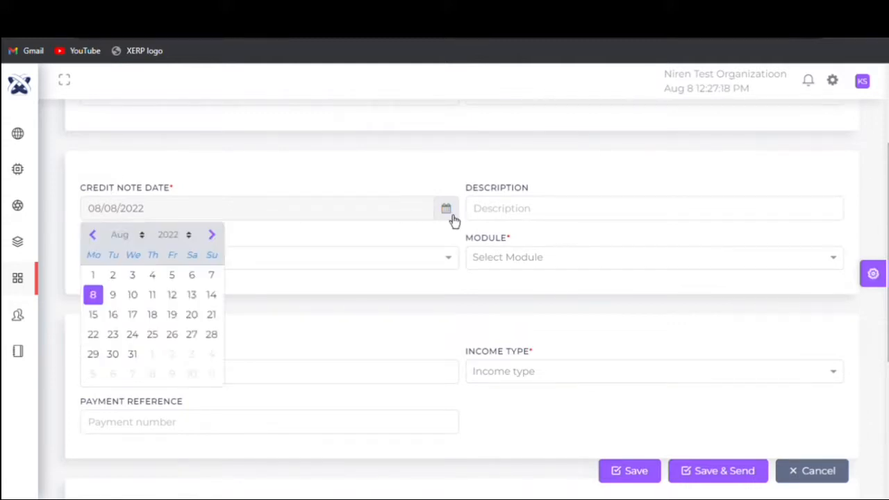
pyautogui.click(453, 219)
# Enter "des" as the credit note description and select Account as the module
pyautogui.click(532, 221)
pyautogui.write('des')
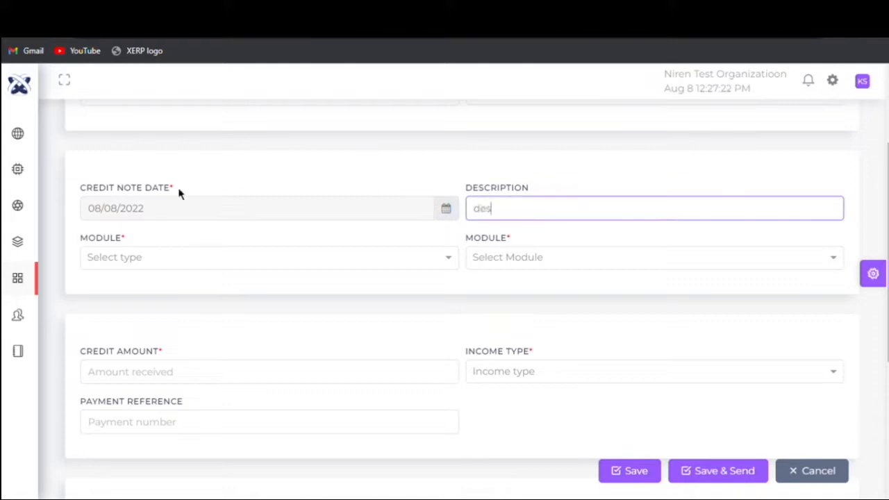
pyautogui.click(162, 260)
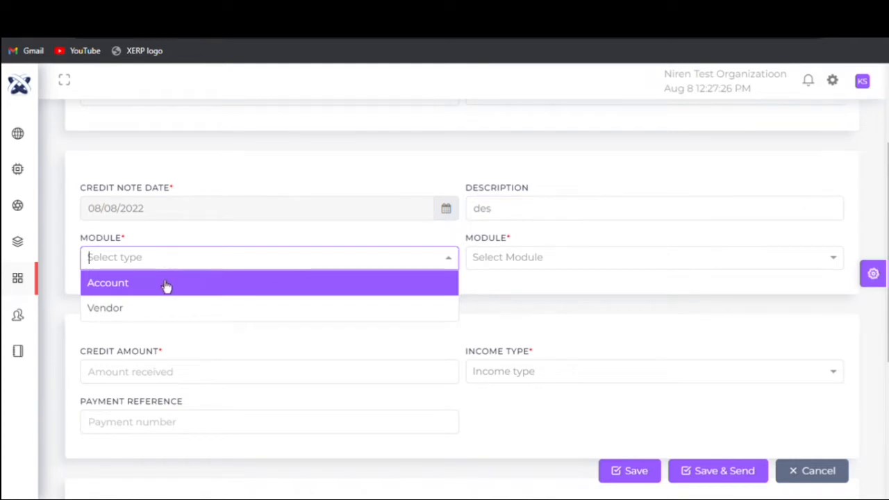
pyautogui.click(165, 285)
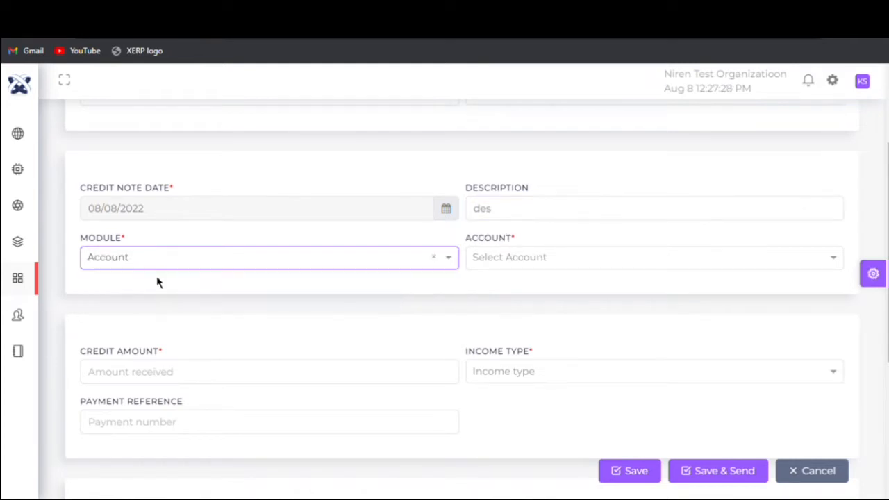
# Look through the account choices, view the Create Account form and close it without creating an account
pyautogui.click(502, 258)
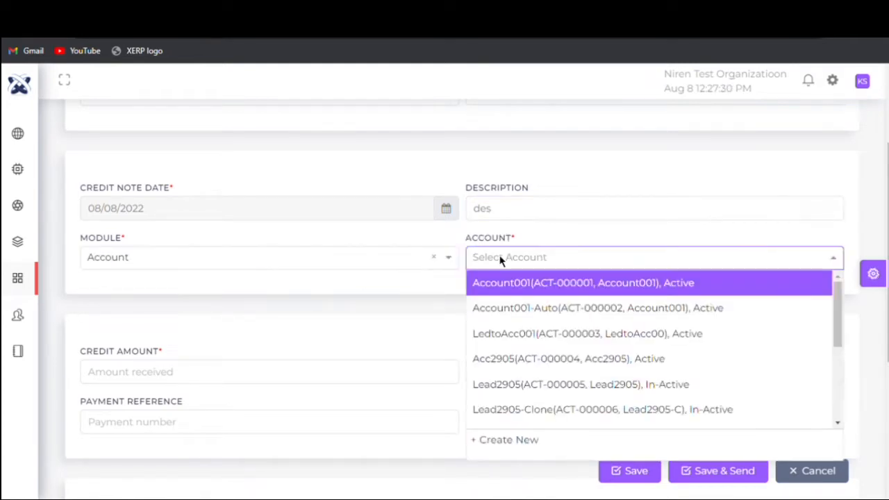
pyautogui.moveTo(836, 327); pyautogui.dragTo(836, 423)
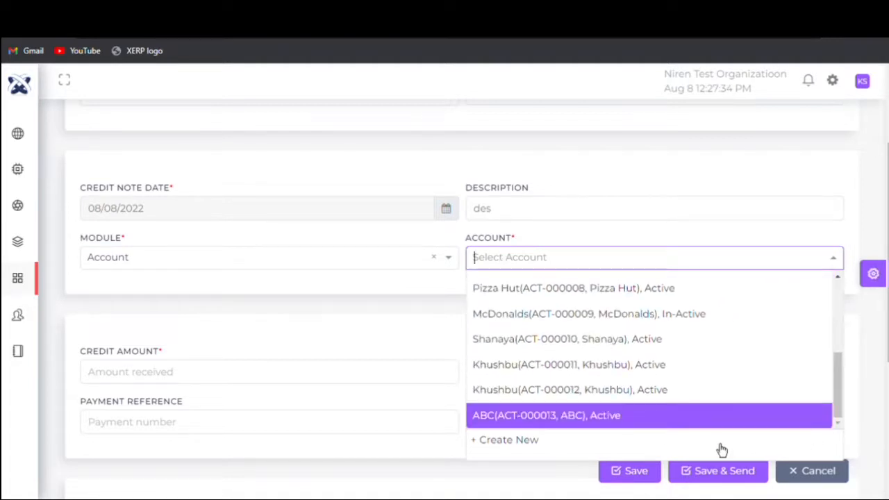
pyautogui.click(717, 442)
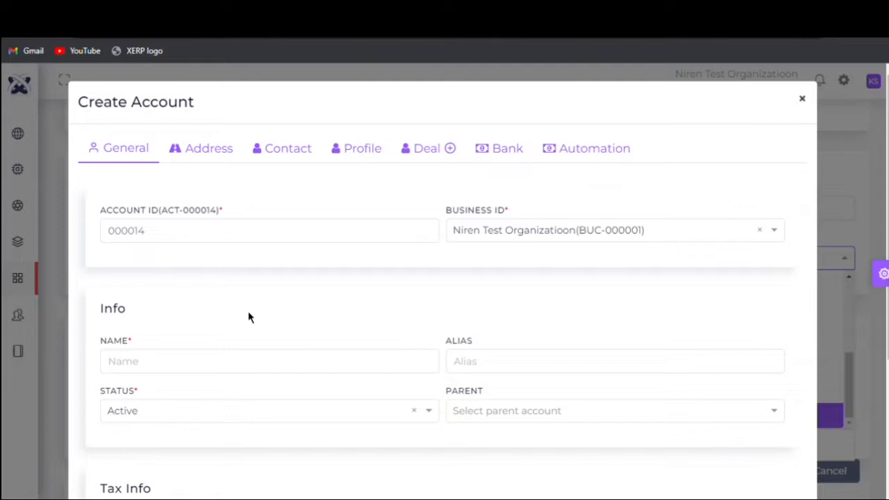
pyautogui.click(802, 100)
# Select the active ABC account as the credit note's account
pyautogui.click(597, 254)
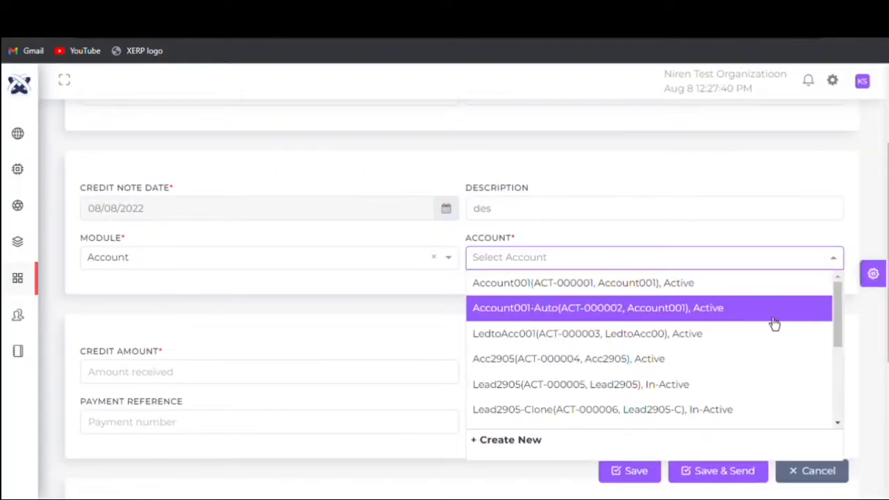
pyautogui.moveTo(836, 309); pyautogui.dragTo(833, 412)
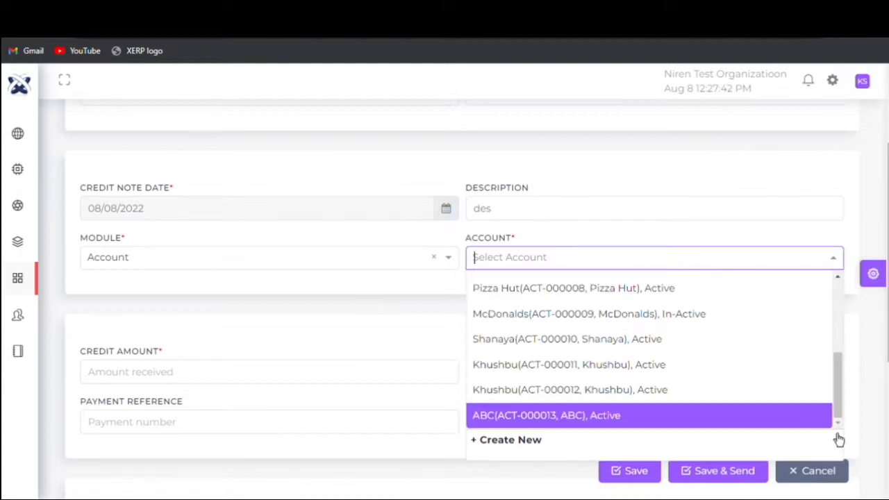
pyautogui.click(724, 415)
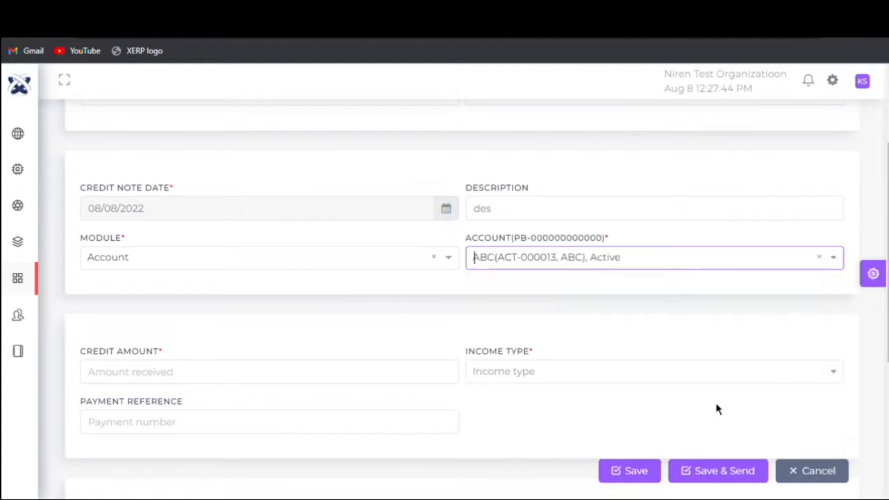
# Look over the form's tax and unpaid invoice sections and set the credit amount to 10000
pyautogui.click(114, 380)
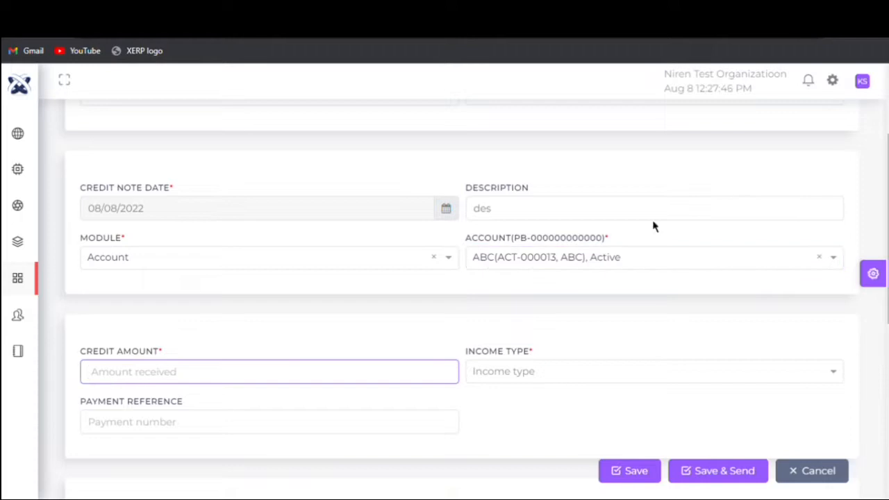
pyautogui.scroll(-2, 887, 208)
pyautogui.scroll(-3, 886, 208)
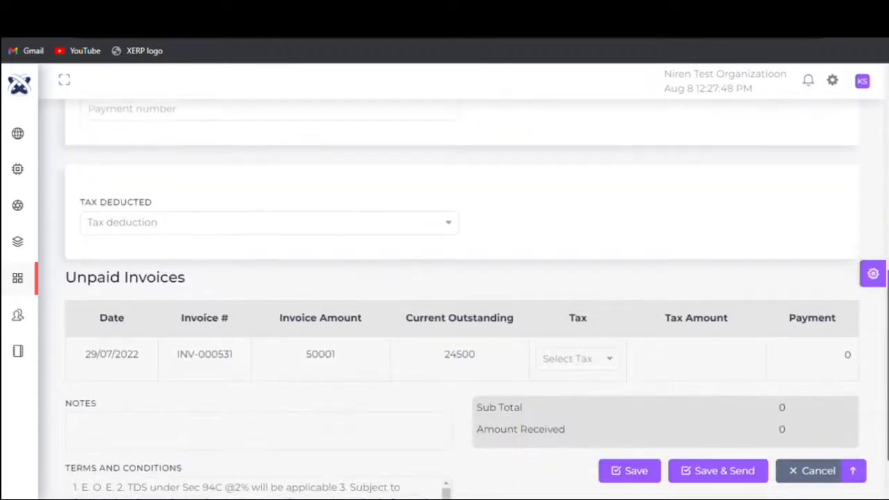
pyautogui.scroll(3, 887, 209)
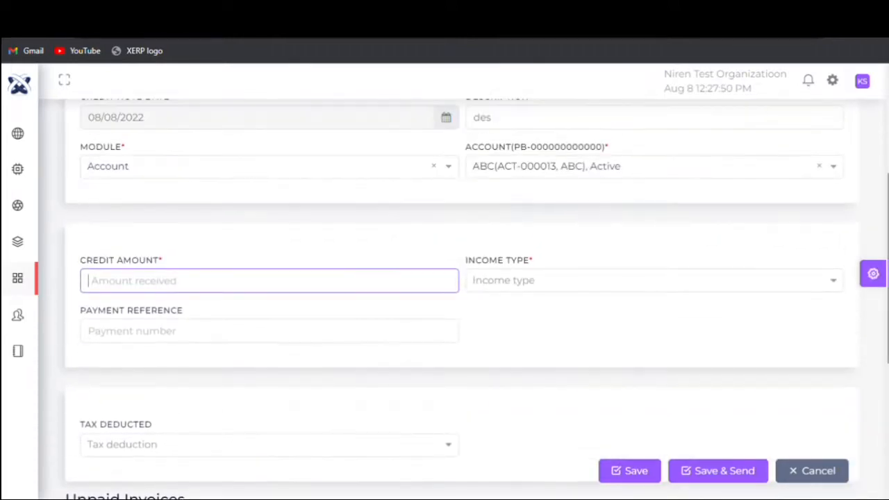
pyautogui.moveTo(157, 305)
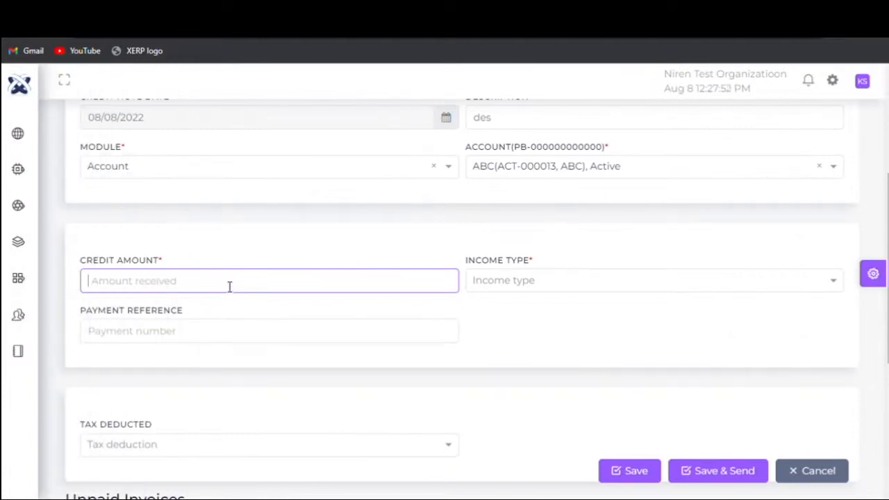
pyautogui.write('2')
pyautogui.press('BackSpace')
pyautogui.write('10000')
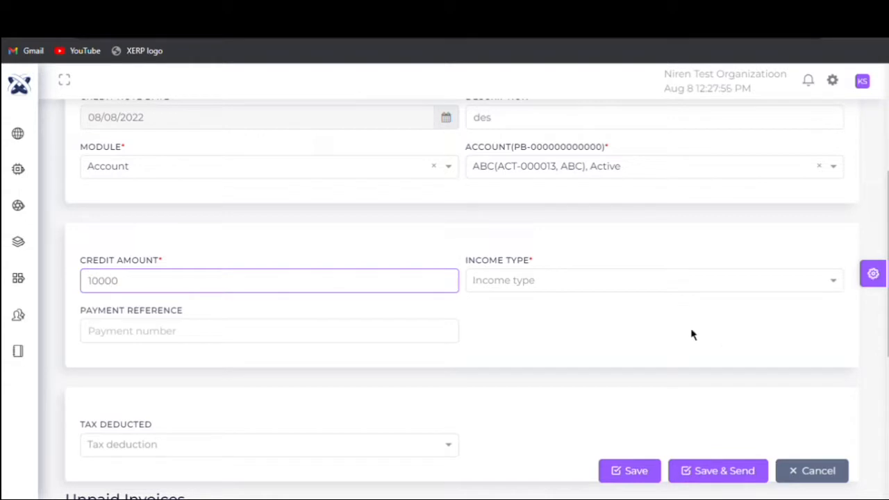
# Set the income type to Credit Note and enter "ref" as the payment reference
pyautogui.click(613, 285)
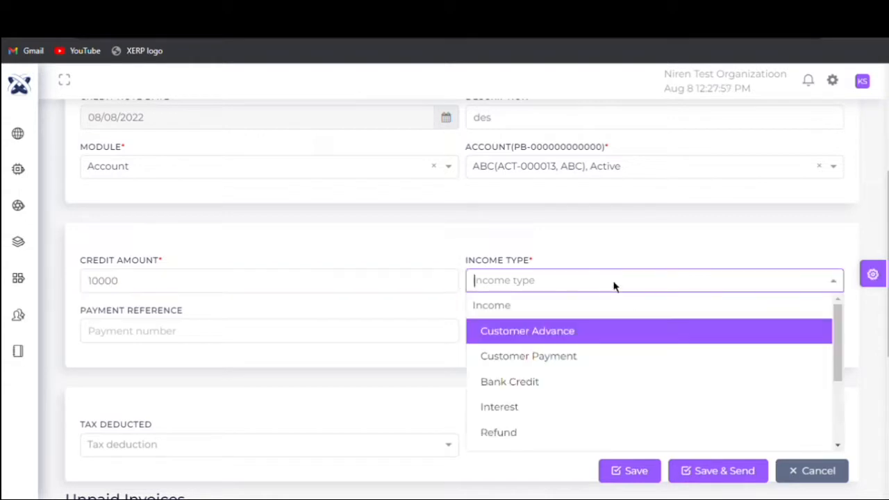
pyautogui.click(582, 368)
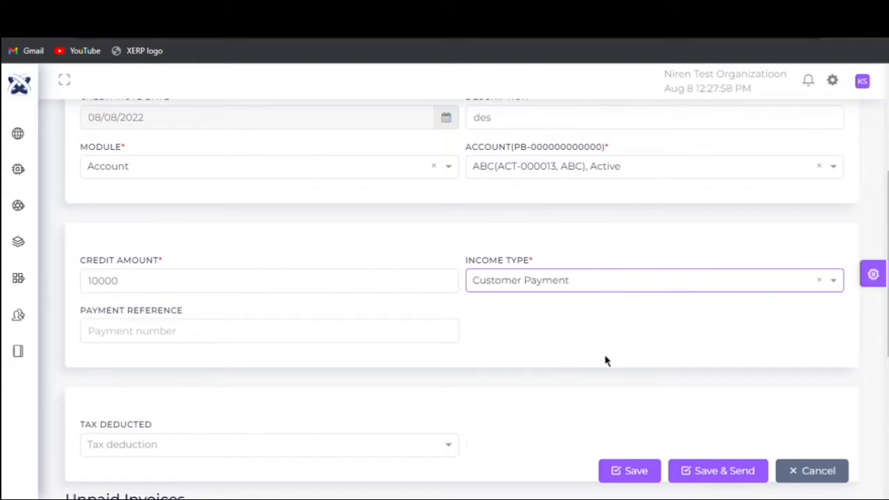
pyautogui.click(711, 289)
pyautogui.moveTo(839, 320); pyautogui.dragTo(841, 409)
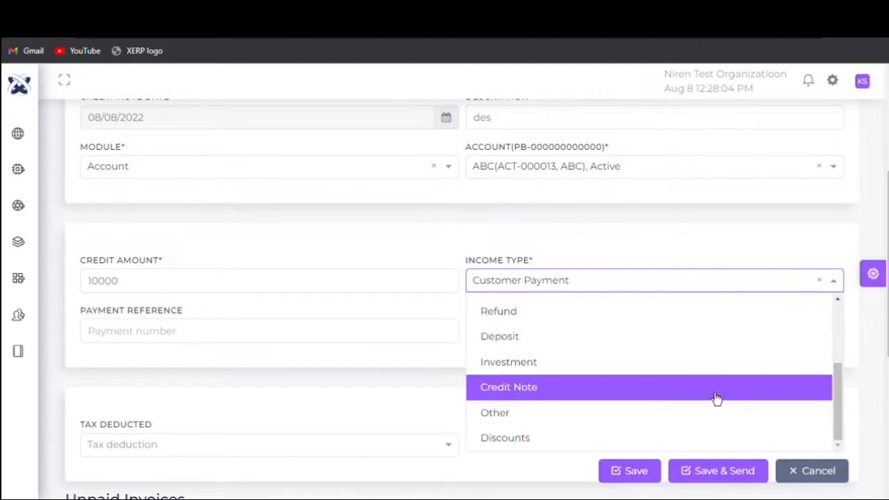
pyautogui.click(712, 395)
pyautogui.click(340, 336)
pyautogui.write('ref')
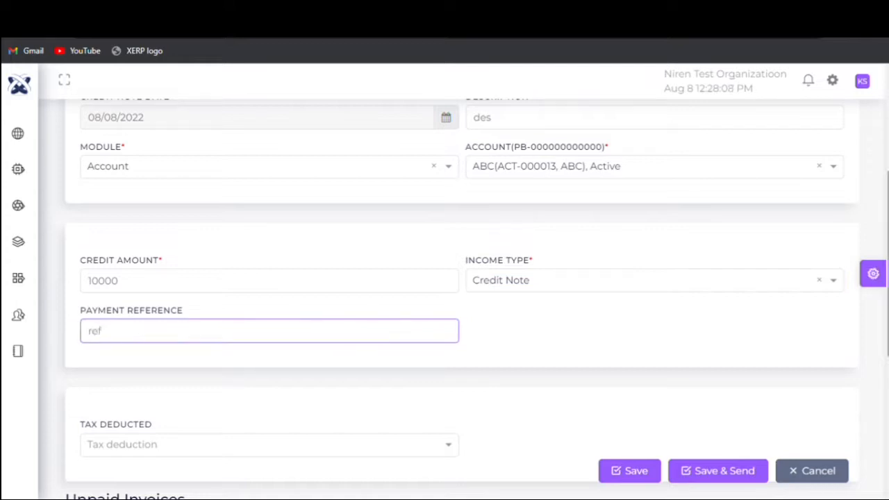
# Try Yes for the tax deduction, then set Tax Deducted to No
pyautogui.scroll(-4, 341, 335)
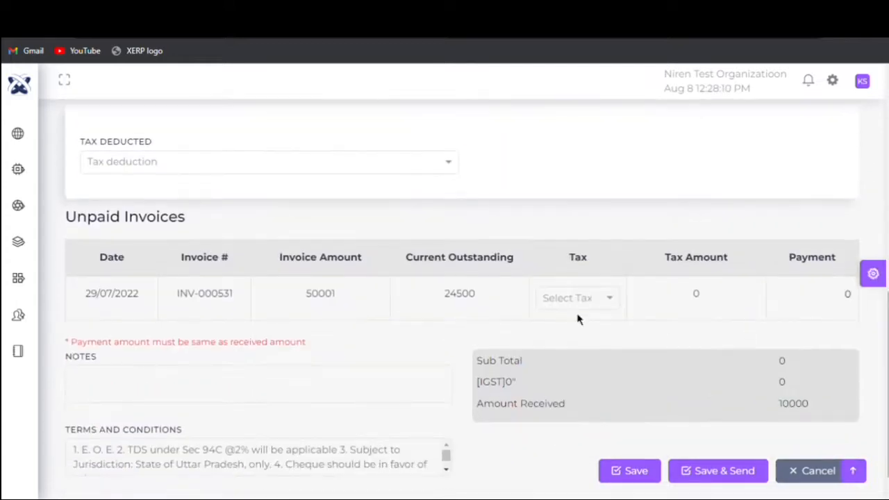
pyautogui.click(192, 162)
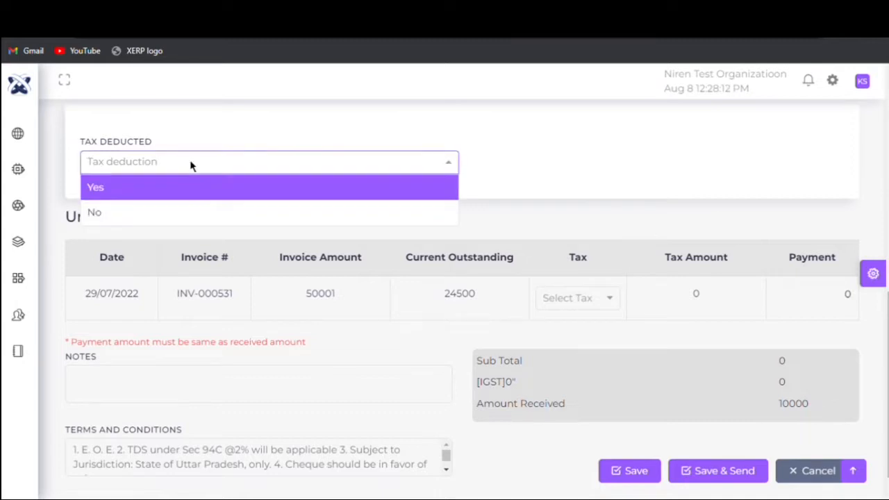
pyautogui.click(189, 192)
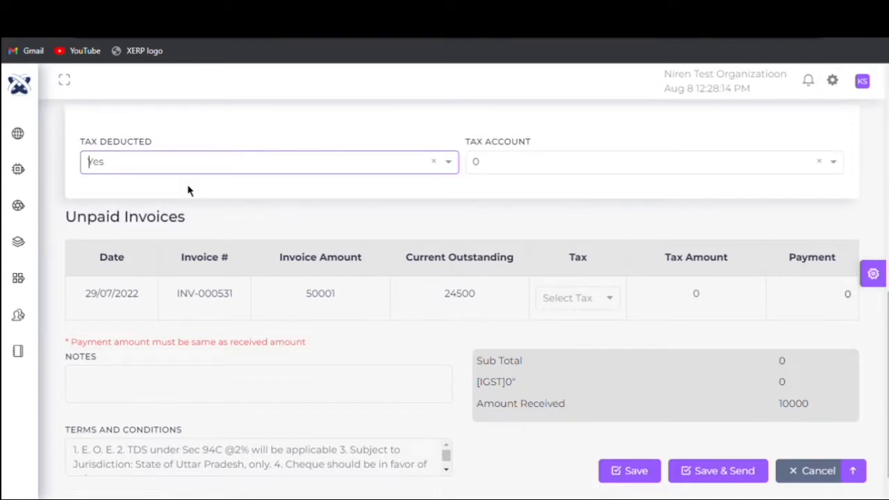
pyautogui.click(187, 164)
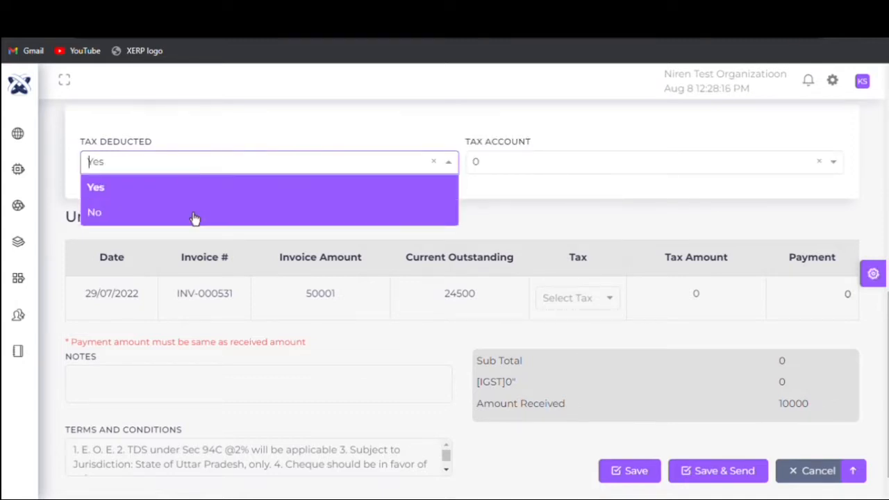
pyautogui.click(195, 214)
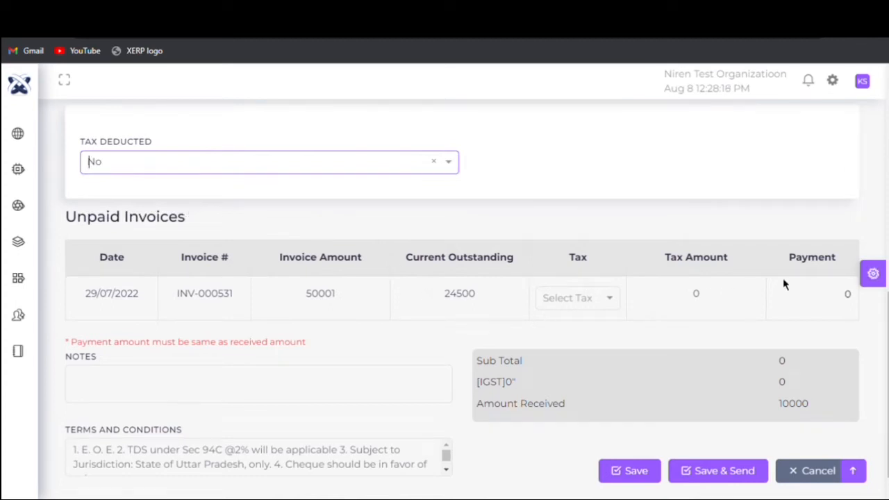
# Allocate a payment of 10000 to the unpaid invoice dated 29/07/2022 and save the credit note
pyautogui.click(856, 306)
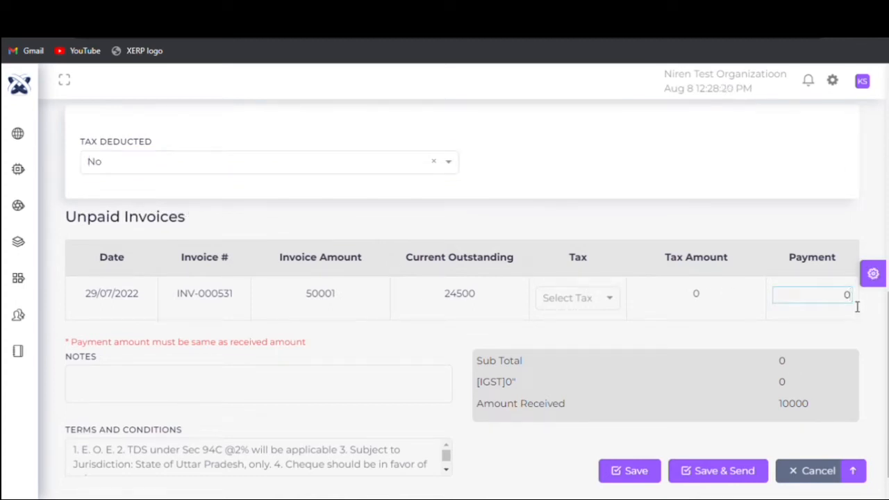
pyautogui.press('BackSpace')
pyautogui.write('10000')
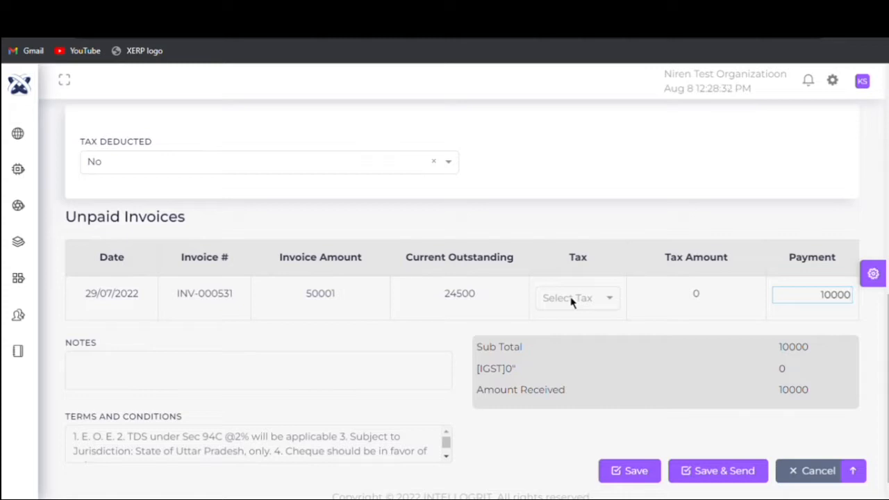
pyautogui.click(703, 300)
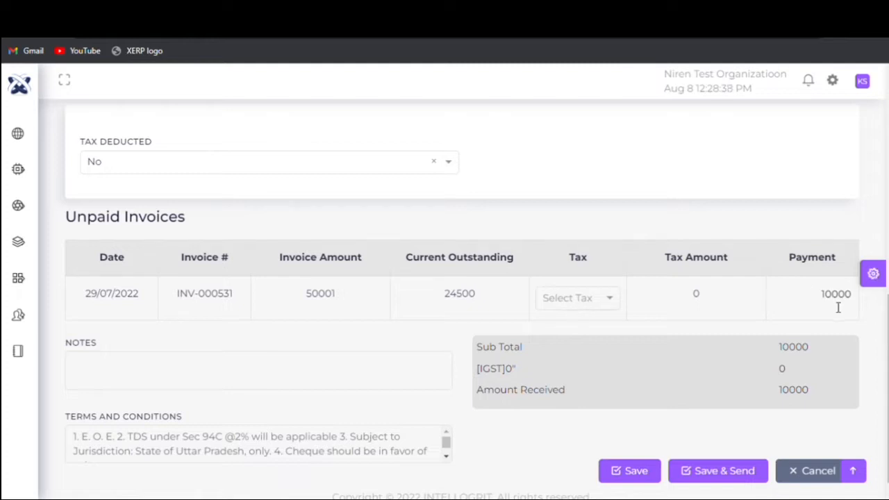
pyautogui.click(631, 483)
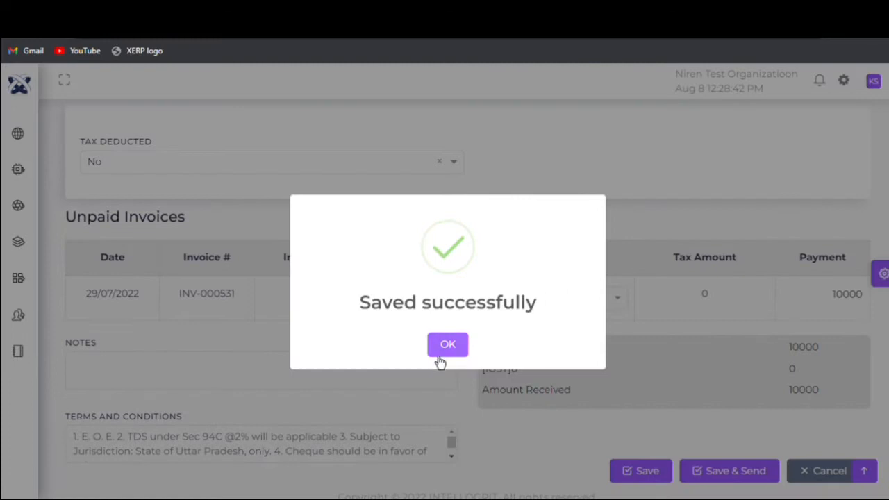
pyautogui.click(444, 353)
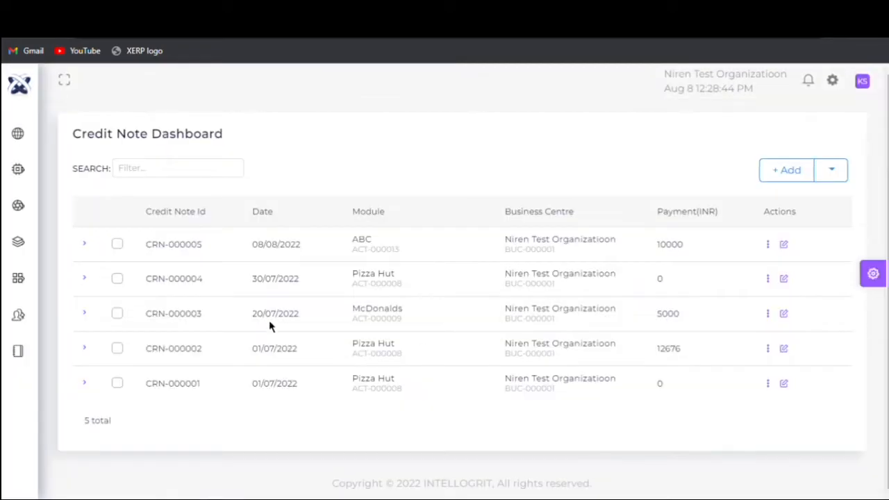